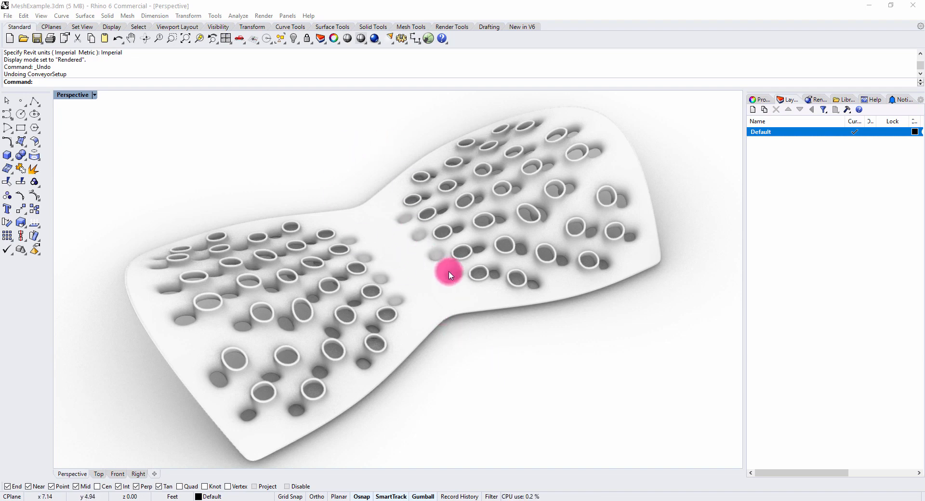
# - Set the Perspective viewport's display mode to Shaded and inspect the perforated mesh up close
pyautogui.moveTo(449, 271); pyautogui.dragTo(71, 88, button='right')
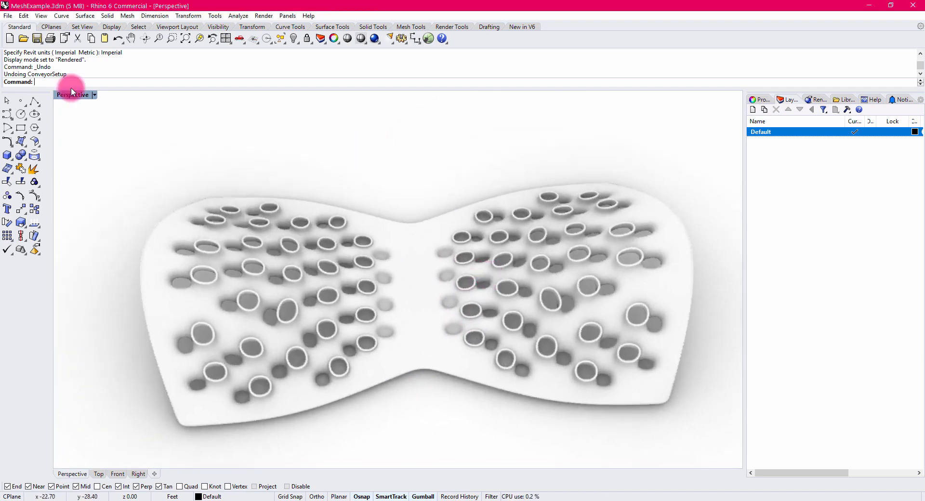
pyautogui.click(94, 94)
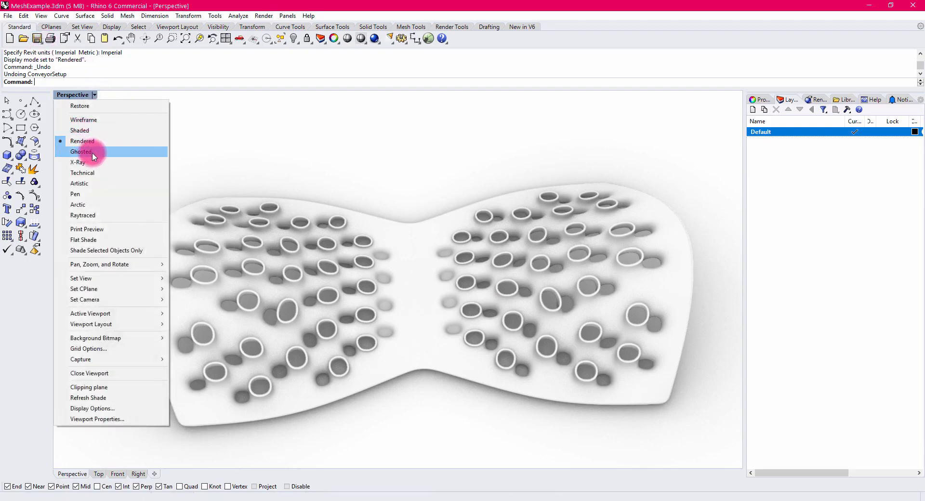
pyautogui.click(80, 130)
pyautogui.moveTo(351, 309)
pyautogui.mouseDown(button='right')
pyautogui.moveTo(372, 289)
pyautogui.moveTo(361, 290)
pyautogui.mouseUp(button='right')
pyautogui.scroll(7, 289, 285)
pyautogui.keyDown('shift'); pyautogui.moveTo(291, 285); pyautogui.dragTo(461, 286, button='right'); pyautogui.keyUp('shift')
pyautogui.scroll(-8, 456, 215)
pyautogui.scroll(-2, 460, 287)
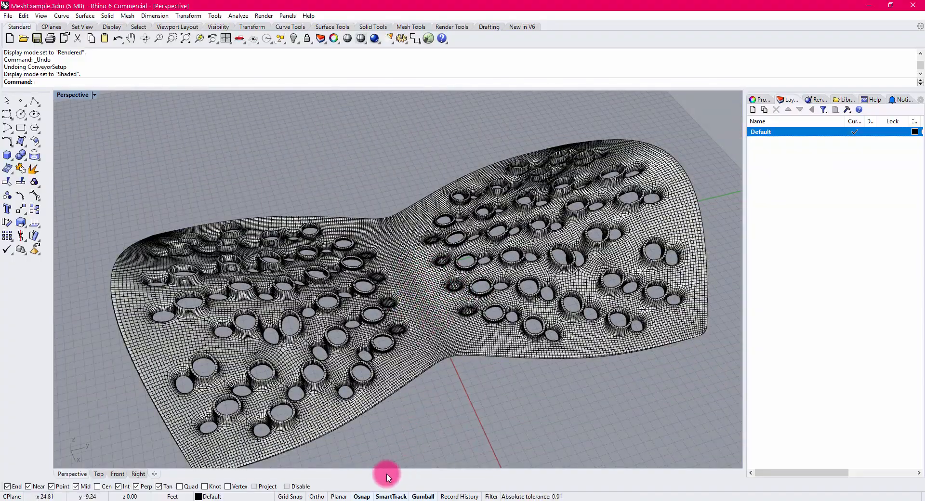
# - Switch to Revit and examine the imported DWG mesh's edges and openings from above and close up
pyautogui.click(392, 500)
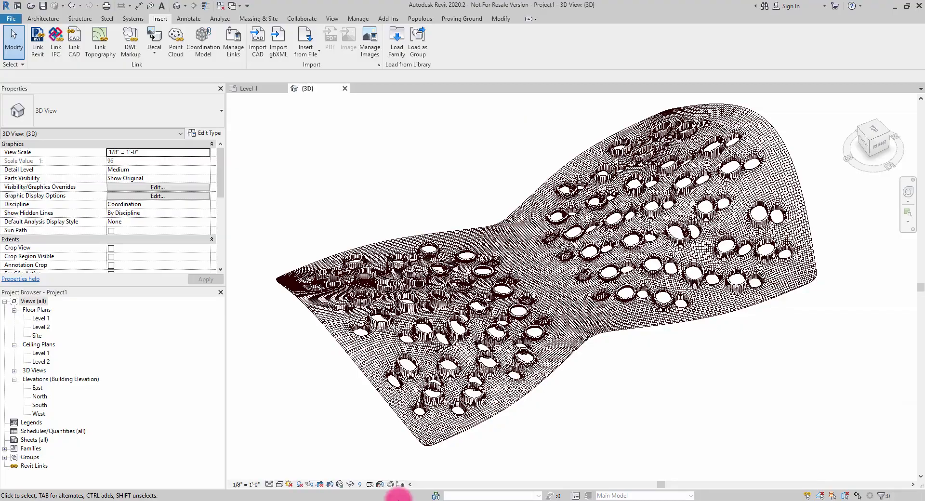
pyautogui.keyDown('shift'); pyautogui.moveTo(634, 350); pyautogui.dragTo(531, 292, button='middle'); pyautogui.keyUp('shift')
pyautogui.scroll(6, 532, 291)
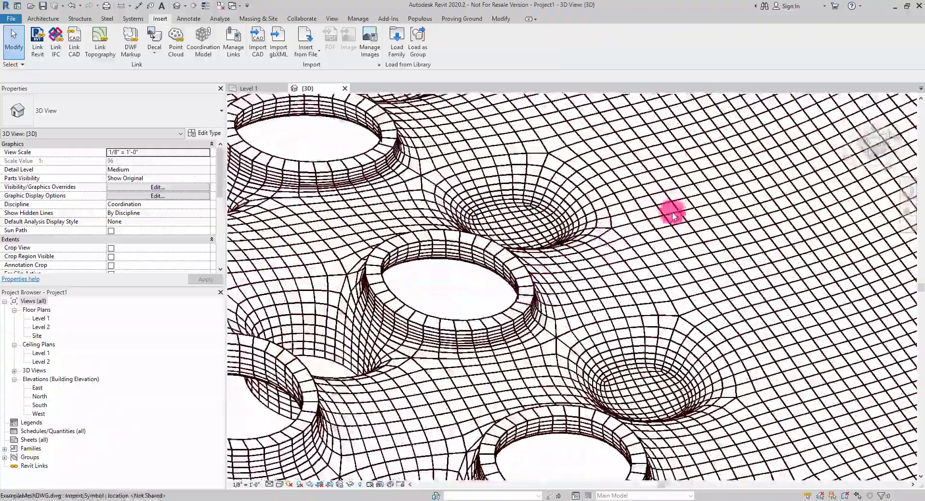
pyautogui.scroll(-5, 665, 227)
pyautogui.scroll(-1, 674, 224)
pyautogui.moveTo(675, 224); pyautogui.dragTo(580, 265, button='middle')
pyautogui.scroll(-2, 621, 246)
pyautogui.keyDown('shift'); pyautogui.moveTo(628, 245); pyautogui.dragTo(685, 240, button='middle'); pyautogui.keyUp('shift')
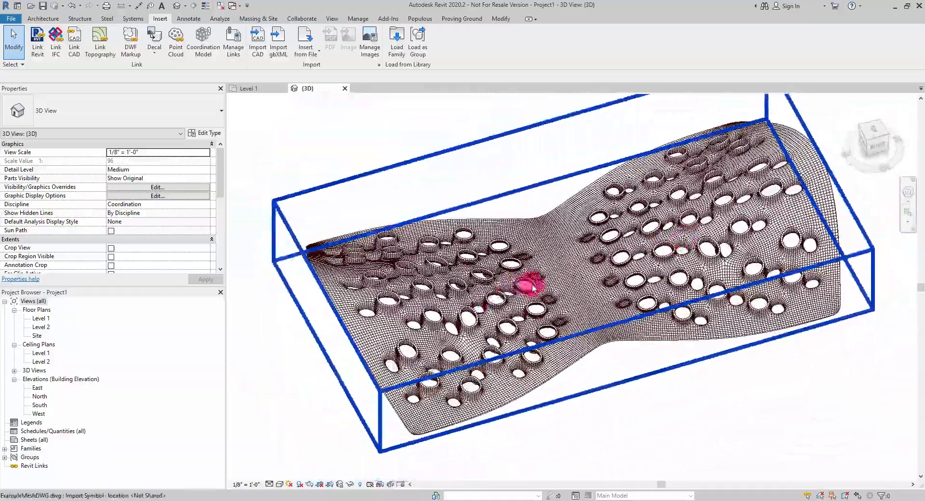
pyautogui.keyDown('shift'); pyautogui.moveTo(532, 288); pyautogui.dragTo(596, 333, button='middle'); pyautogui.keyUp('shift')
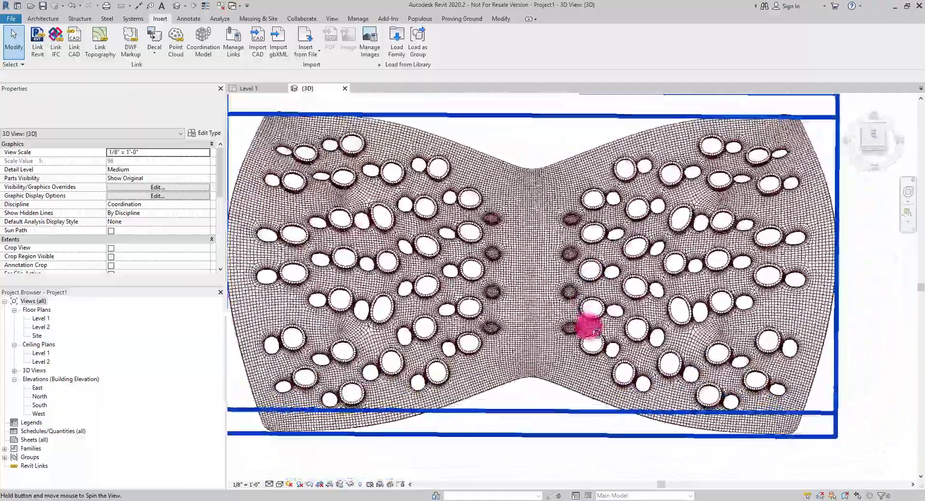
pyautogui.scroll(6, 392, 269)
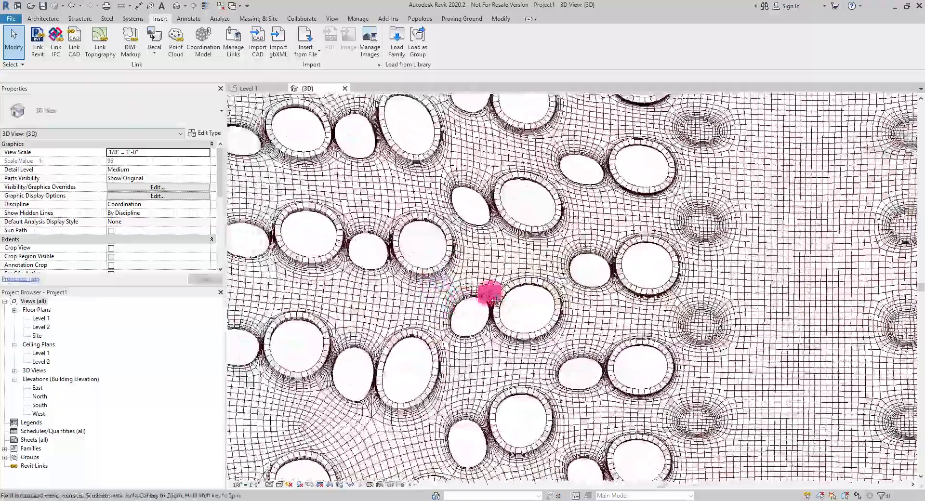
pyautogui.scroll(-6, 494, 301)
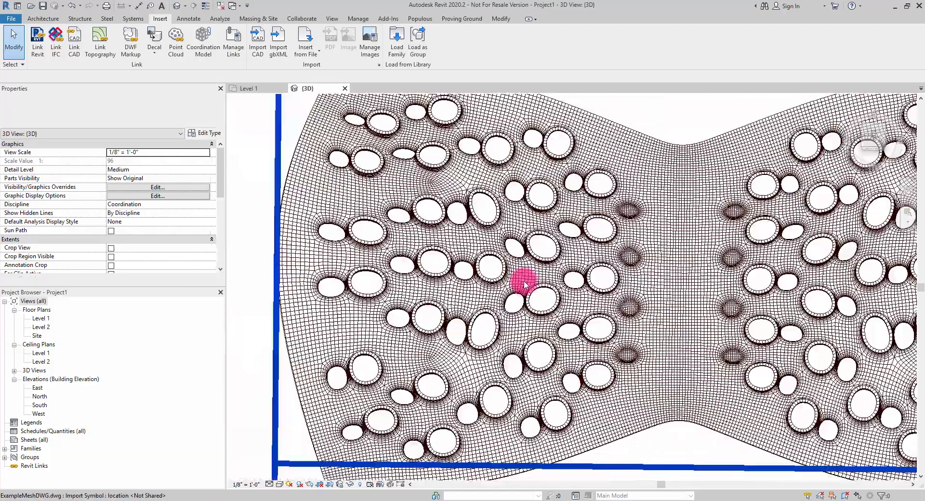
pyautogui.scroll(-3, 524, 285)
pyautogui.keyDown('shift'); pyautogui.moveTo(622, 279); pyautogui.dragTo(643, 270, button='middle'); pyautogui.keyUp('shift')
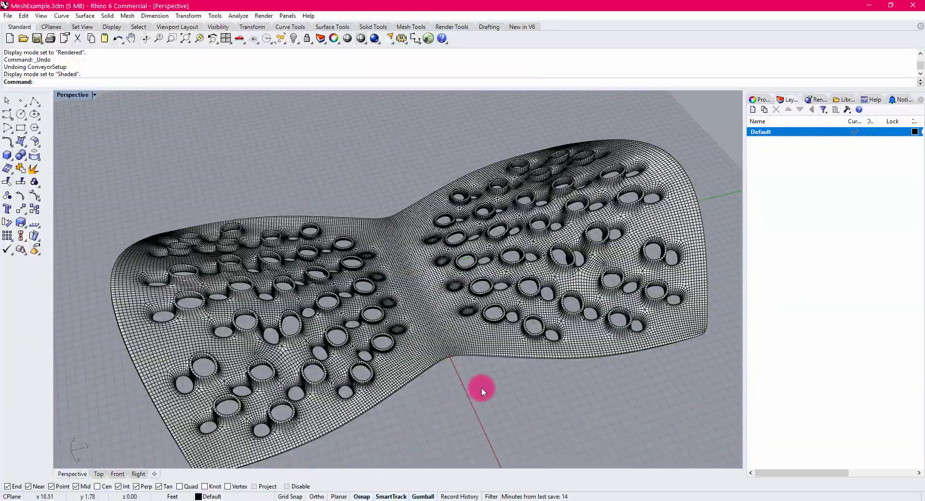
# - Switch to Rhino, run ConveyorSetup with Imperial Revit units, and dock the Conveyor panel beside the viewport
pyautogui.moveTo(473, 398); pyautogui.dragTo(508, 322, button='right')
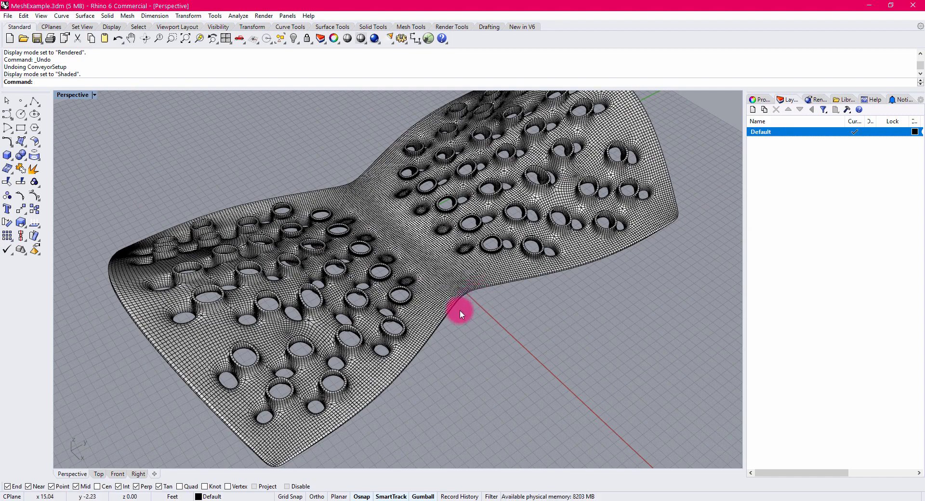
pyautogui.moveTo(495, 320)
pyautogui.mouseDown(button='right')
pyautogui.moveTo(505, 320)
pyautogui.moveTo(495, 313)
pyautogui.moveTo(490, 323)
pyautogui.moveTo(501, 328)
pyautogui.mouseUp(button='right')
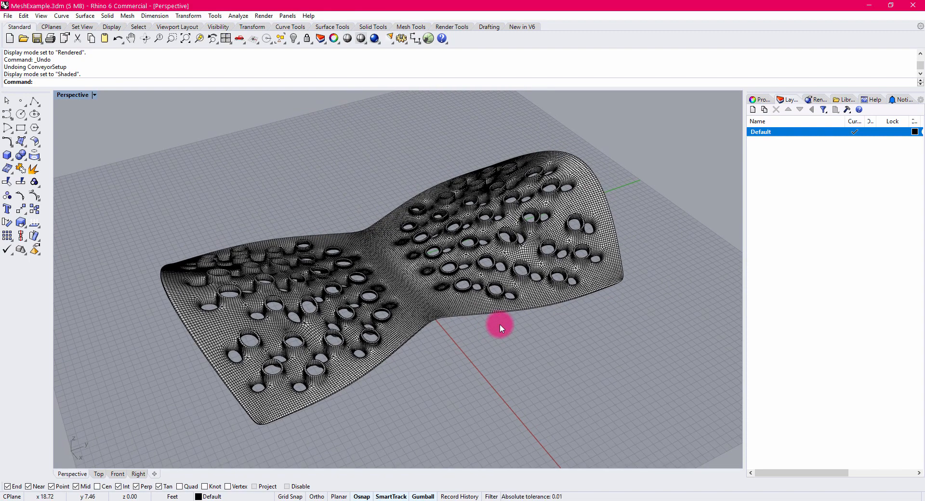
pyautogui.press('Return')
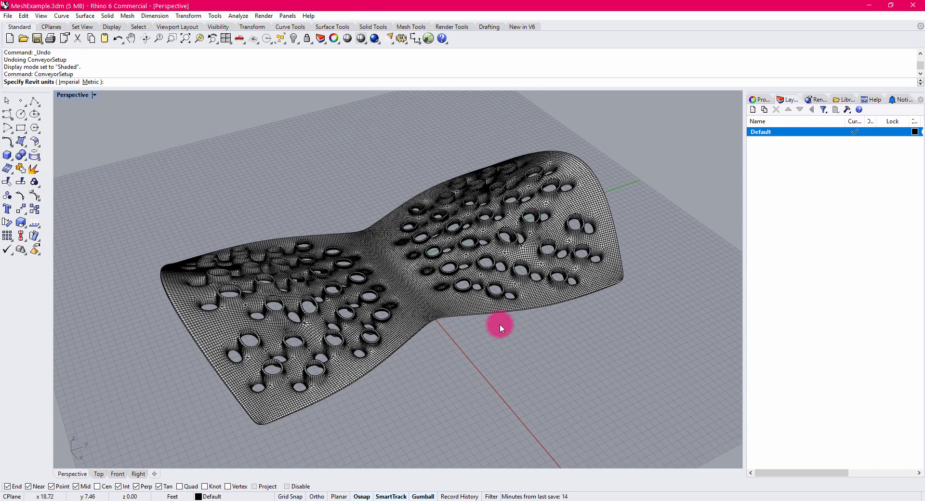
pyautogui.write('i')
pyautogui.press('Return')
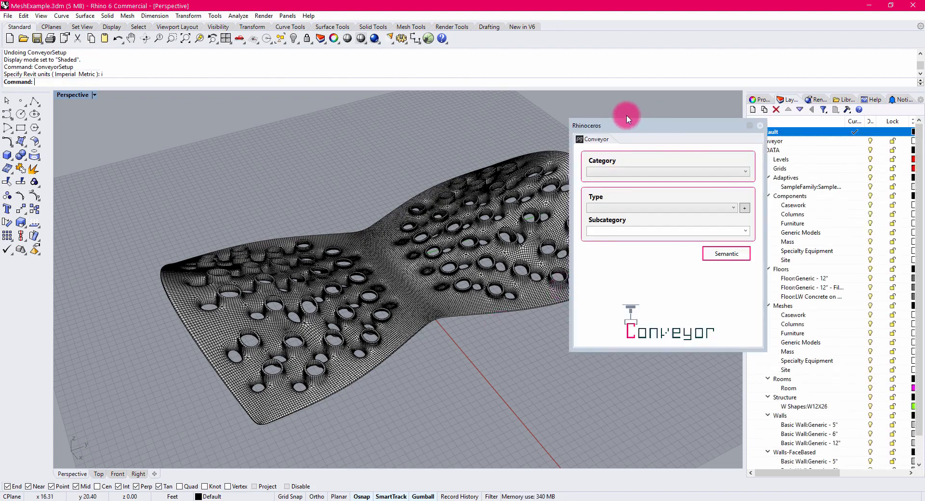
pyautogui.moveTo(601, 125); pyautogui.dragTo(747, 142)
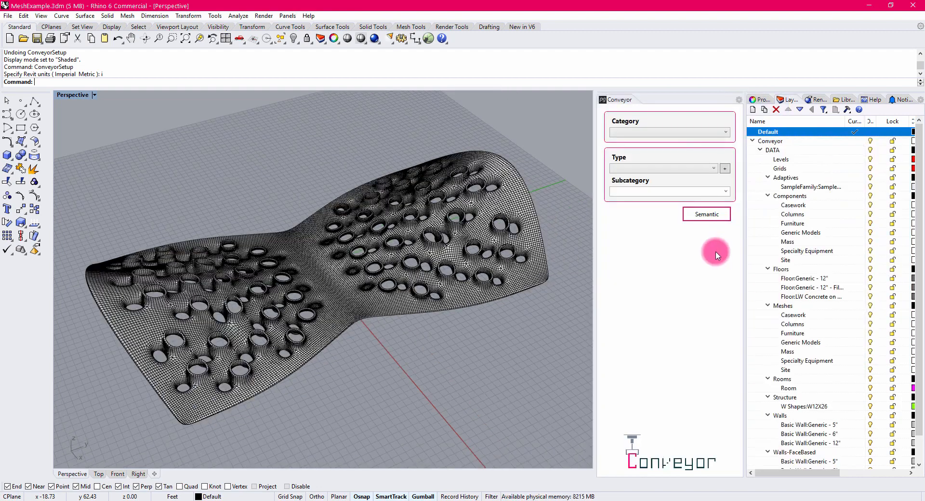
# - Assign the perforated mesh to the Meshes category with the Generic Models type, and save the file
pyautogui.click(411, 231)
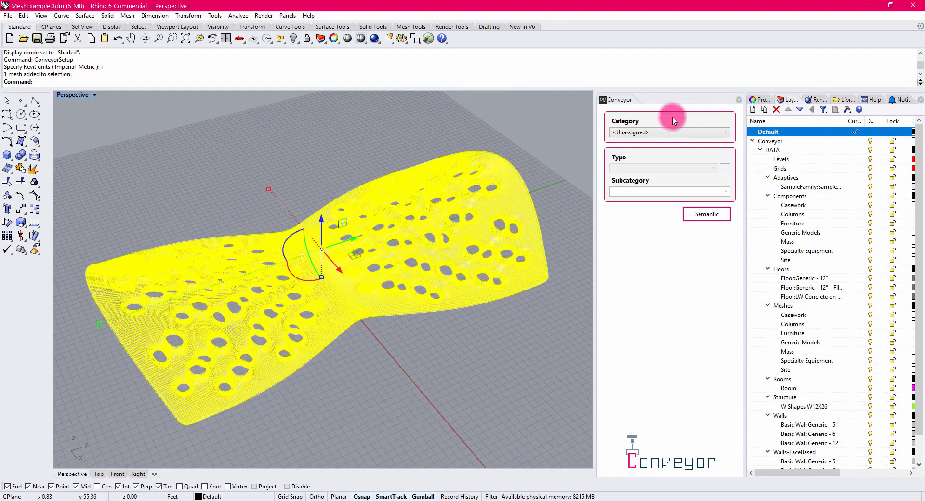
pyautogui.click(655, 137)
pyautogui.click(645, 150)
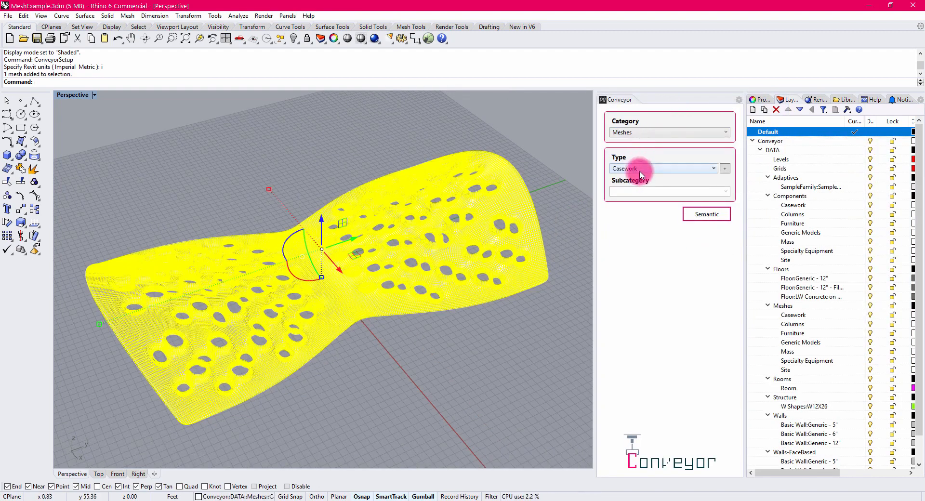
pyautogui.click(641, 169)
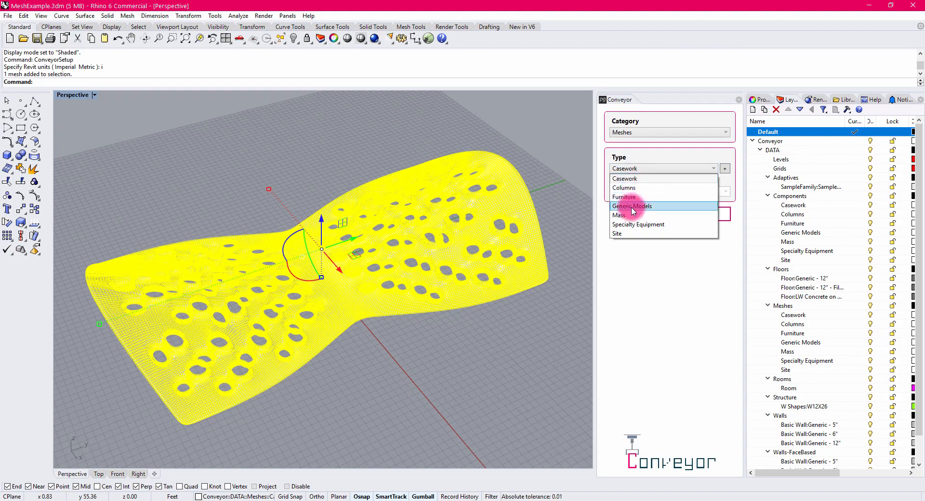
pyautogui.click(632, 210)
pyautogui.click(466, 390)
pyautogui.moveTo(467, 390)
pyautogui.mouseDown(button='right')
pyautogui.moveTo(380, 282)
pyautogui.moveTo(411, 318)
pyautogui.moveTo(406, 365)
pyautogui.moveTo(421, 333)
pyautogui.moveTo(458, 297)
pyautogui.moveTo(436, 282)
pyautogui.moveTo(419, 336)
pyautogui.moveTo(421, 324)
pyautogui.moveTo(402, 335)
pyautogui.mouseUp(button='right')
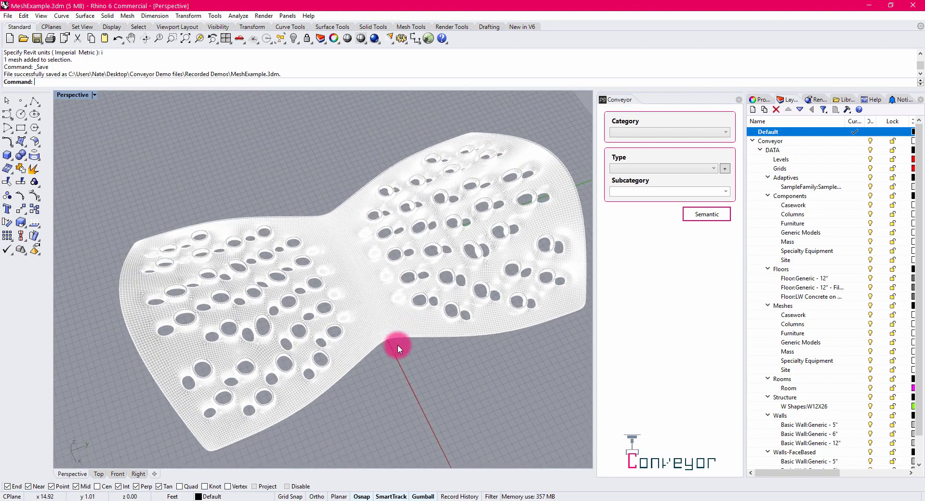
# - Switch to Revit and show the whole imported DWG mesh with clear space around it
pyautogui.click(388, 500)
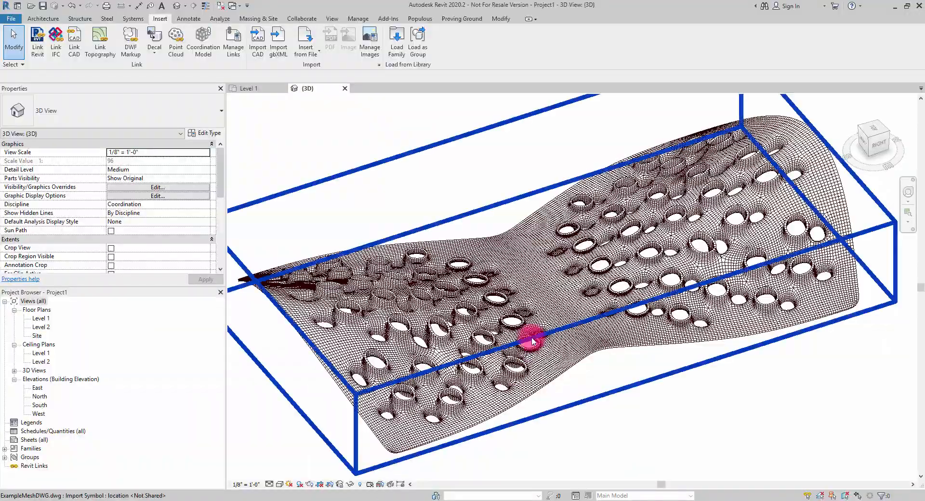
pyautogui.moveTo(613, 355); pyautogui.dragTo(582, 320, button='middle')
pyautogui.keyDown('shift'); pyautogui.moveTo(568, 284); pyautogui.dragTo(557, 347, button='middle'); pyautogui.keyUp('shift')
pyautogui.scroll(-5, 553, 322)
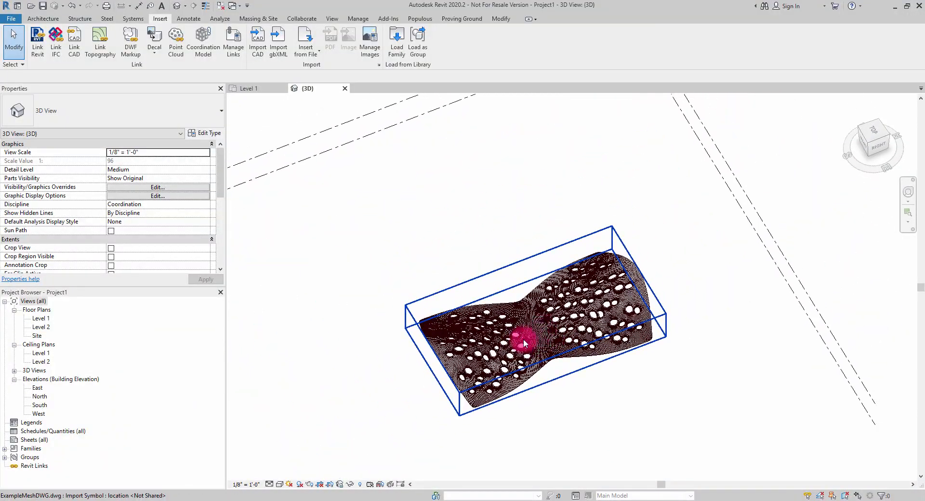
# - Try to move the imported ExampleMeshDWG.dwg mesh away from its inserted position
pyautogui.click(534, 342)
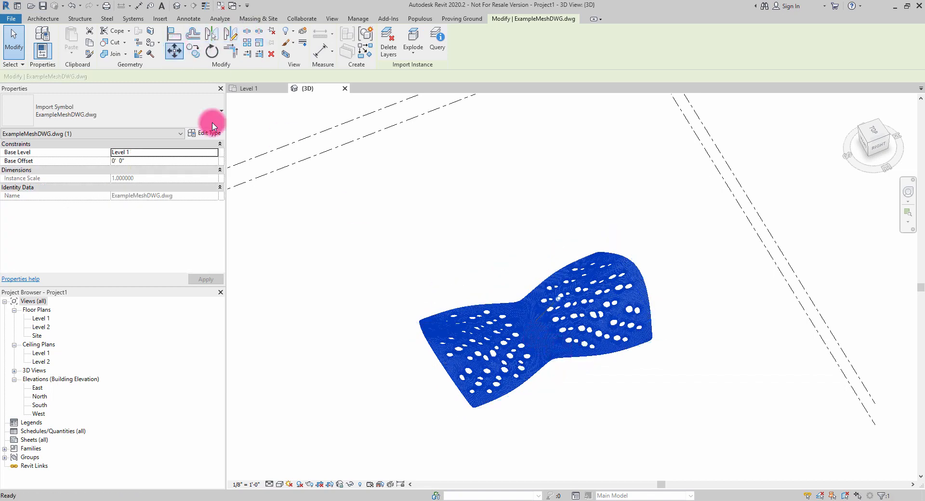
pyautogui.press('m')
pyautogui.press('v')
pyautogui.click(388, 380)
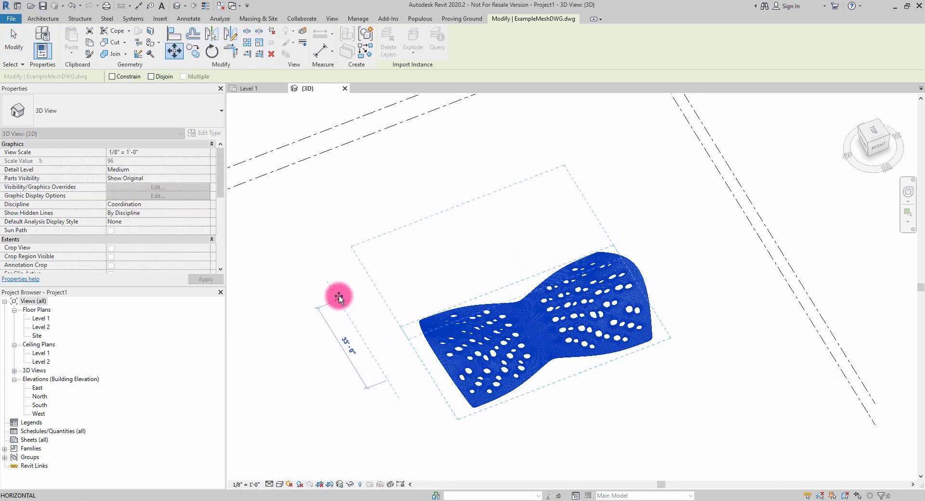
pyautogui.click(327, 279)
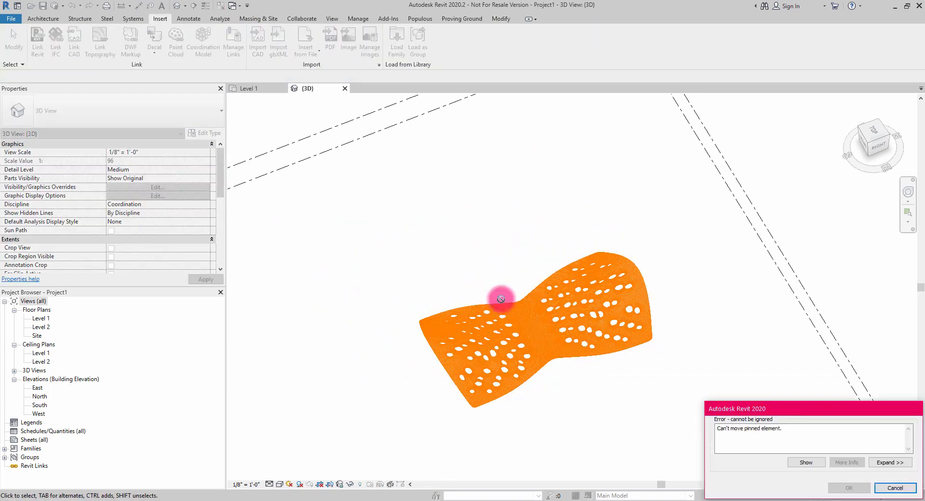
pyautogui.click(892, 488)
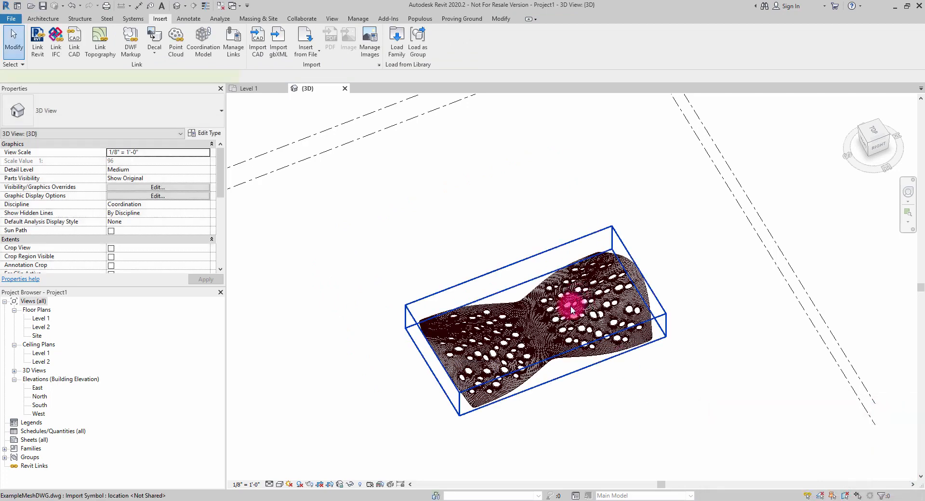
# - Unpin the imported ExampleMeshDWG.dwg mesh and move it back, clear of its original location
pyautogui.click(558, 299)
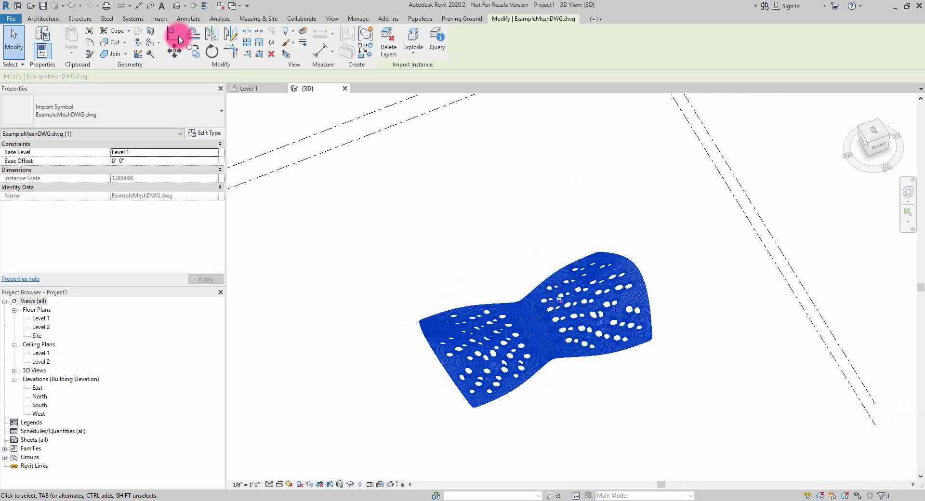
pyautogui.click(174, 50)
pyautogui.click(359, 360)
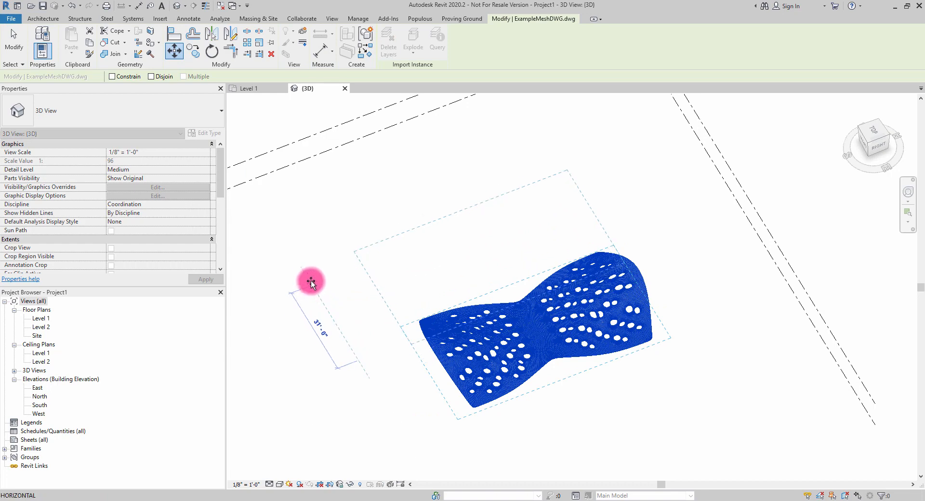
pyautogui.click(299, 261)
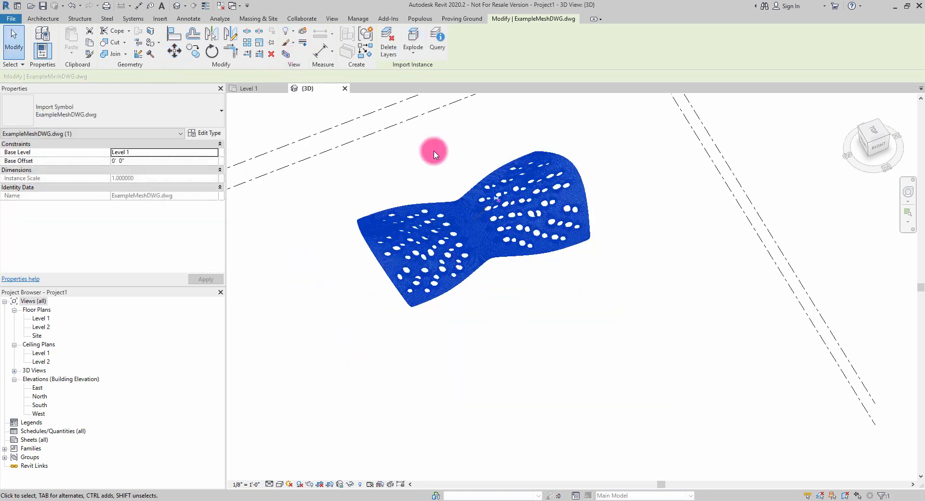
# - Open Rhino Conveyor and dock its window beside the 3D view
pyautogui.click(460, 19)
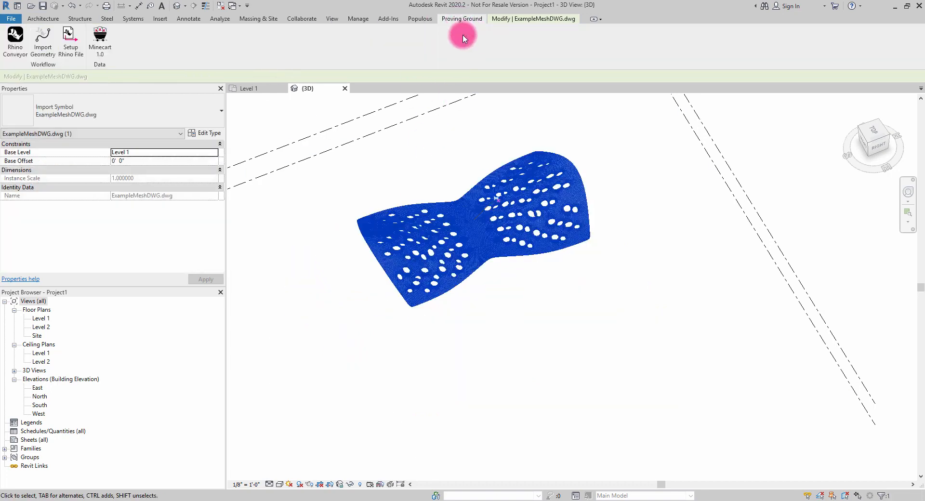
pyautogui.click(12, 48)
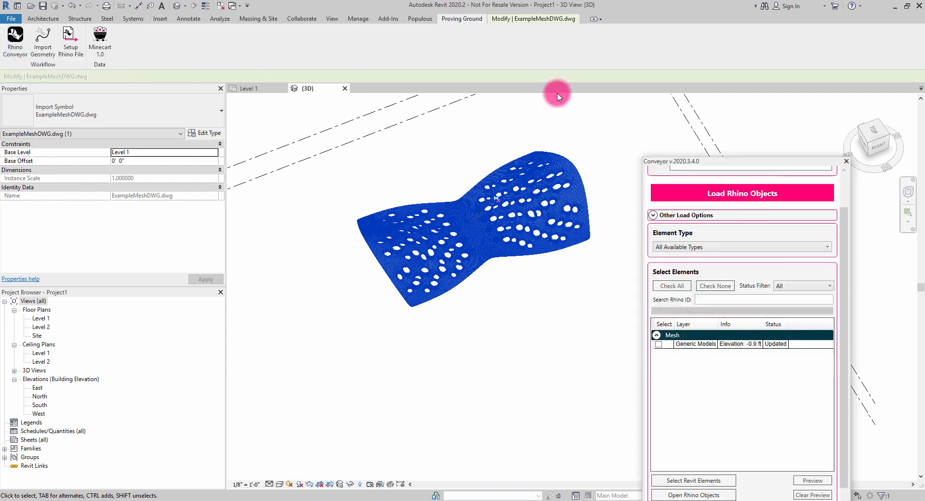
pyautogui.moveTo(669, 160); pyautogui.dragTo(908, 135)
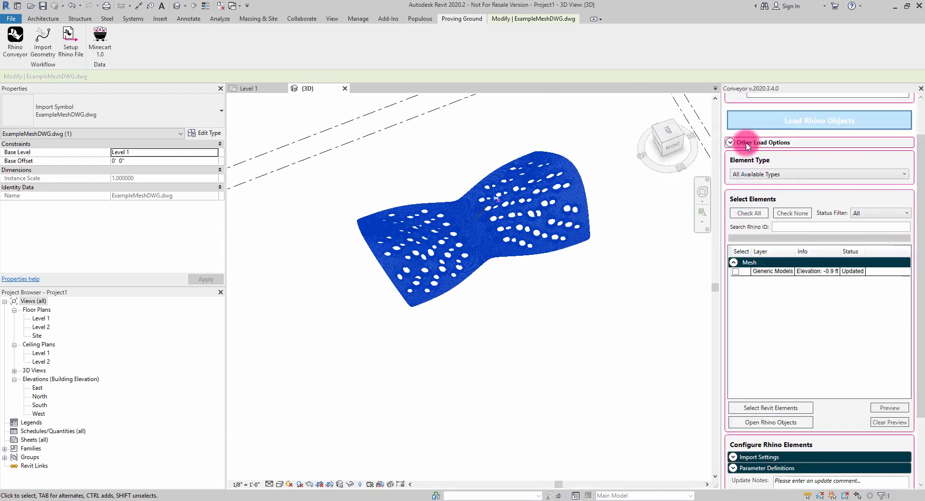
# - Load MeshExample.3dm as the Rhino file, include its Generic Models mesh for import, and deselect the DWG mesh
pyautogui.scroll(2, 761, 164)
pyautogui.click(737, 121)
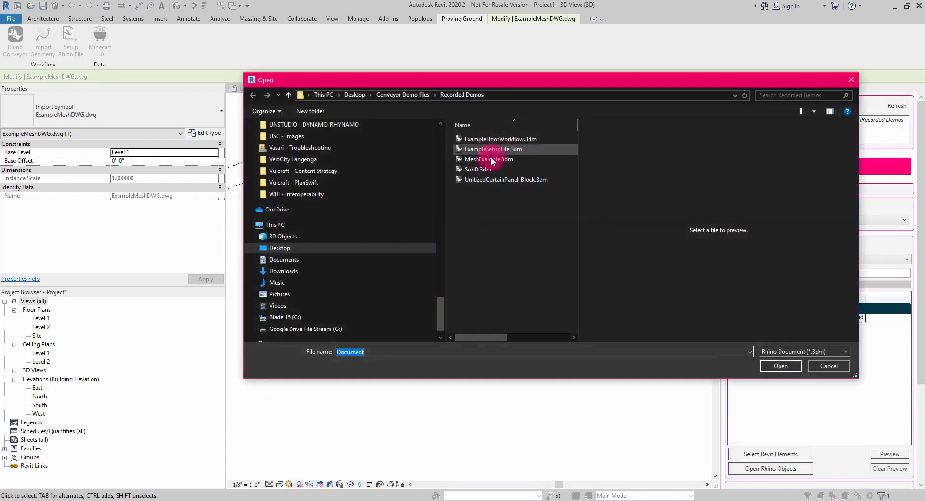
pyautogui.click(489, 160)
pyautogui.click(775, 366)
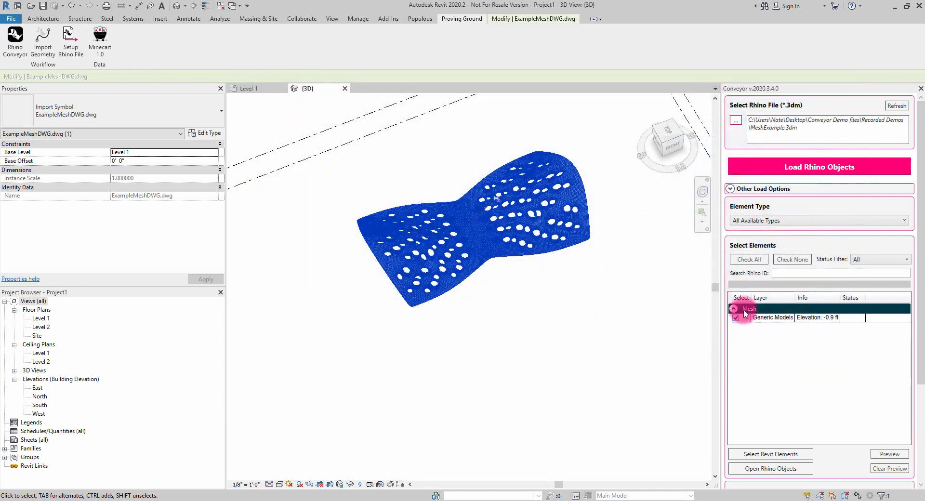
pyautogui.scroll(2, 482, 381)
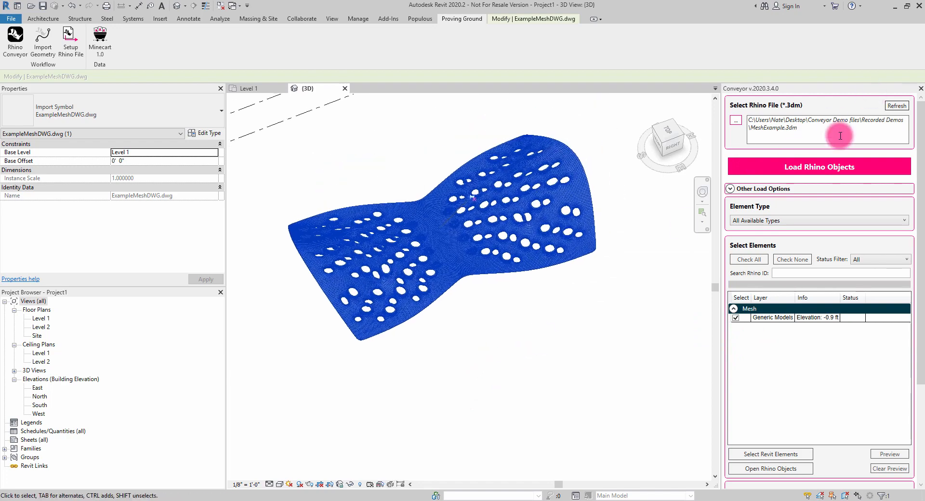
pyautogui.click(593, 276)
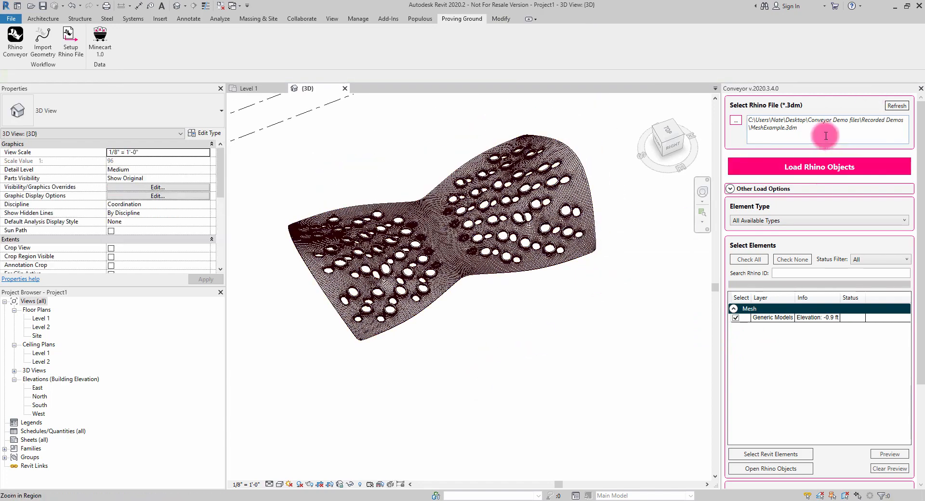
# - Load the checked Generic Models mesh from MeshExample.3dm into the model and compare it with the DWG mesh in 3D
pyautogui.click(814, 167)
pyautogui.click(496, 275)
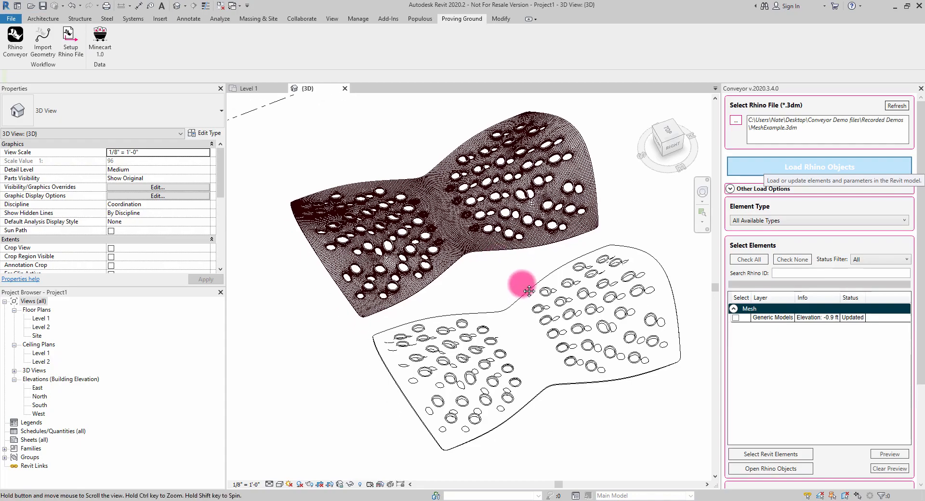
pyautogui.keyDown('shift'); pyautogui.moveTo(541, 304); pyautogui.dragTo(499, 375, button='middle'); pyautogui.keyUp('shift')
pyautogui.scroll(8, 481, 395)
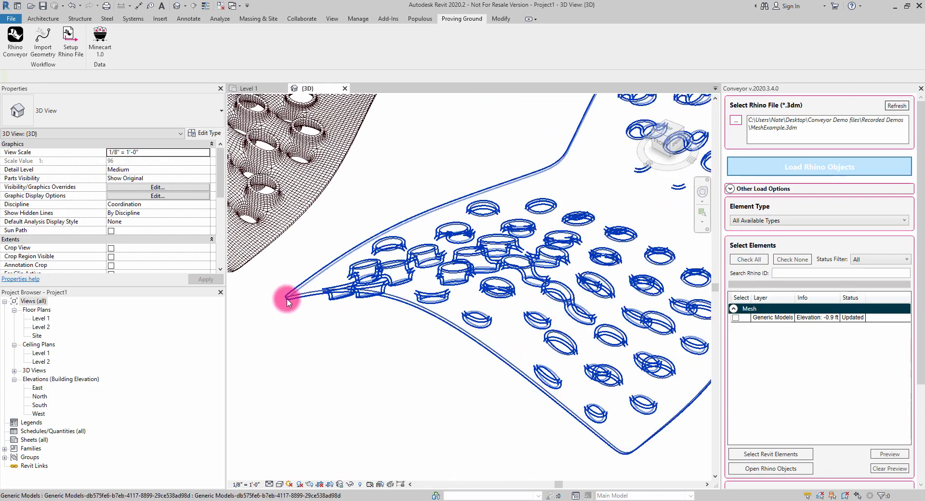
pyautogui.keyDown('shift'); pyautogui.moveTo(472, 381); pyautogui.dragTo(527, 130, button='middle'); pyautogui.keyUp('shift')
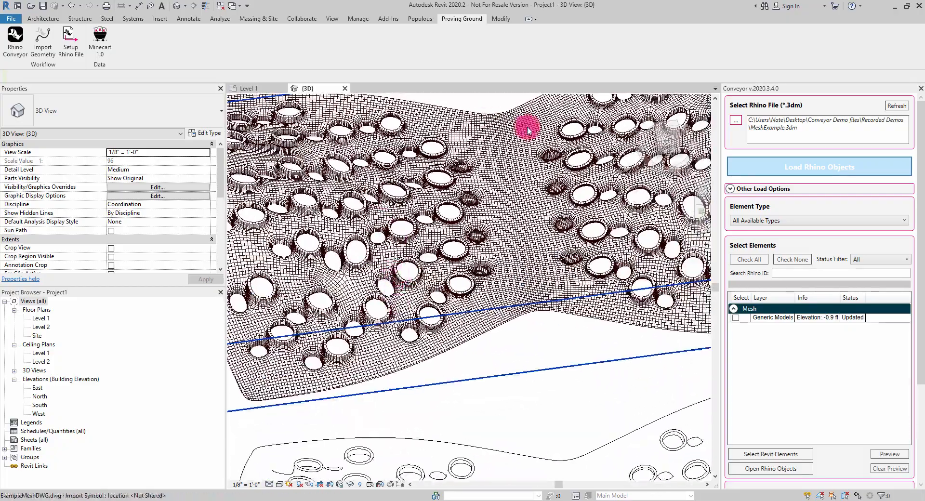
pyautogui.keyDown('shift'); pyautogui.moveTo(499, 216); pyautogui.dragTo(532, 301, button='middle'); pyautogui.keyUp('shift')
# - Examine the loaded mesh's surface and openings in the Shaded visual style, and return the 3D view to Hidden Line
pyautogui.click(279, 484)
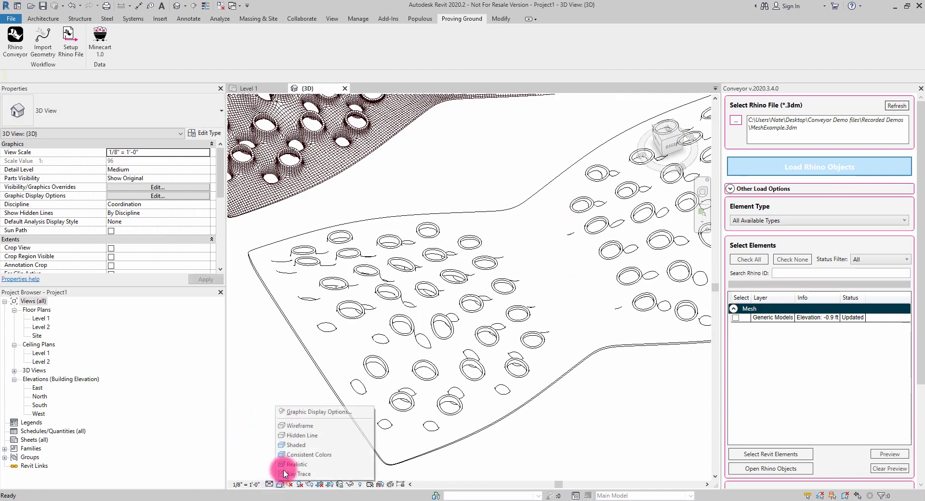
pyautogui.click(291, 447)
pyautogui.scroll(8, 530, 270)
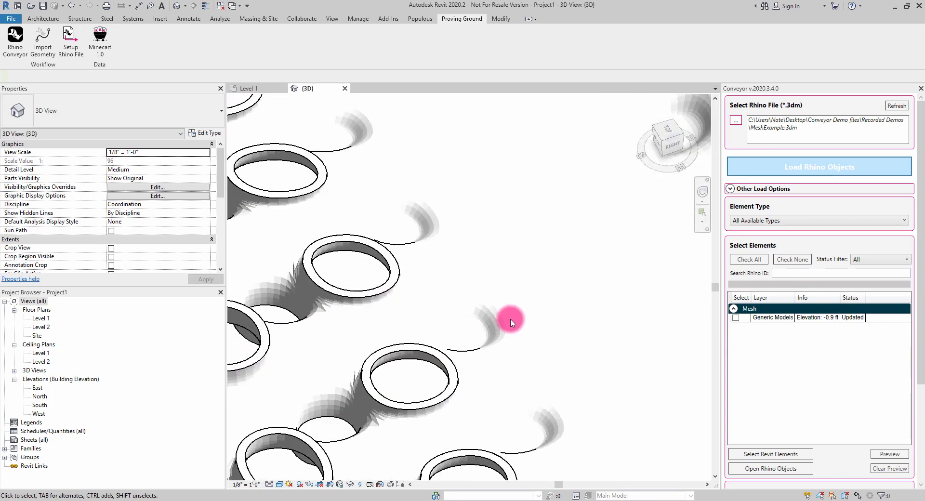
pyautogui.scroll(-6, 398, 403)
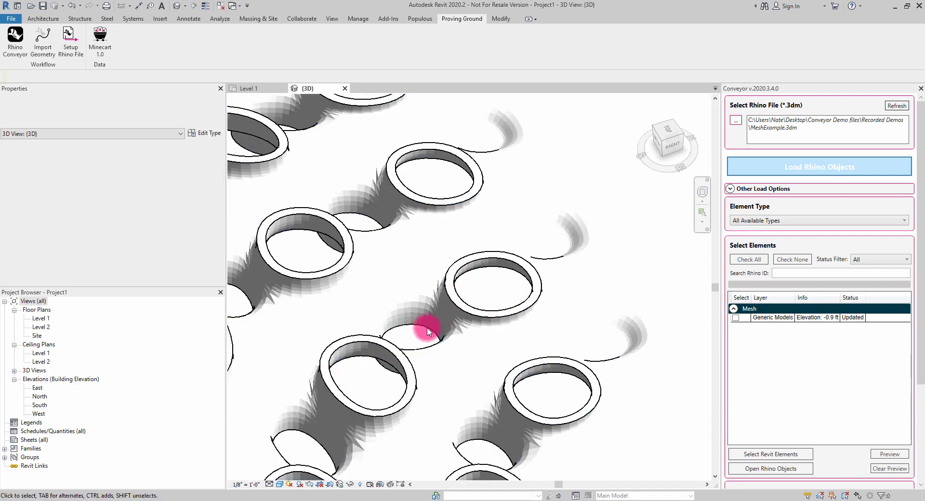
pyautogui.scroll(6, 454, 296)
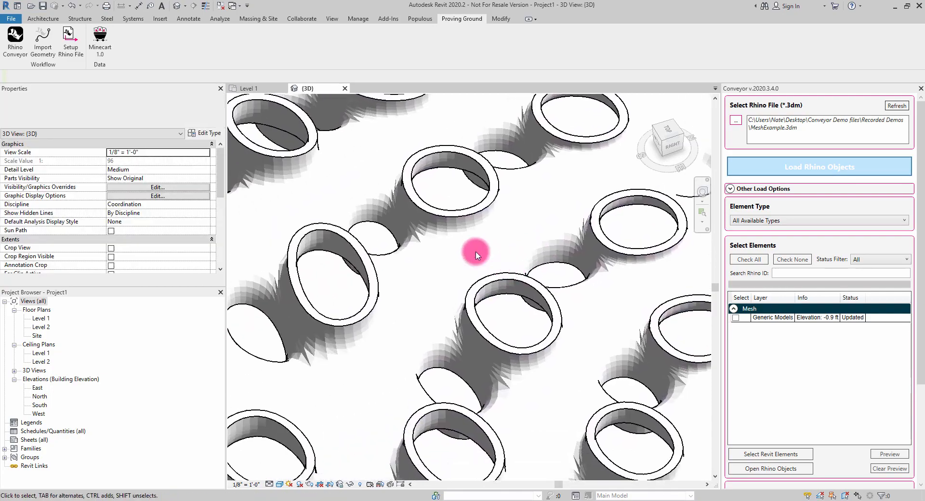
pyautogui.scroll(2, 456, 248)
pyautogui.scroll(-8, 453, 260)
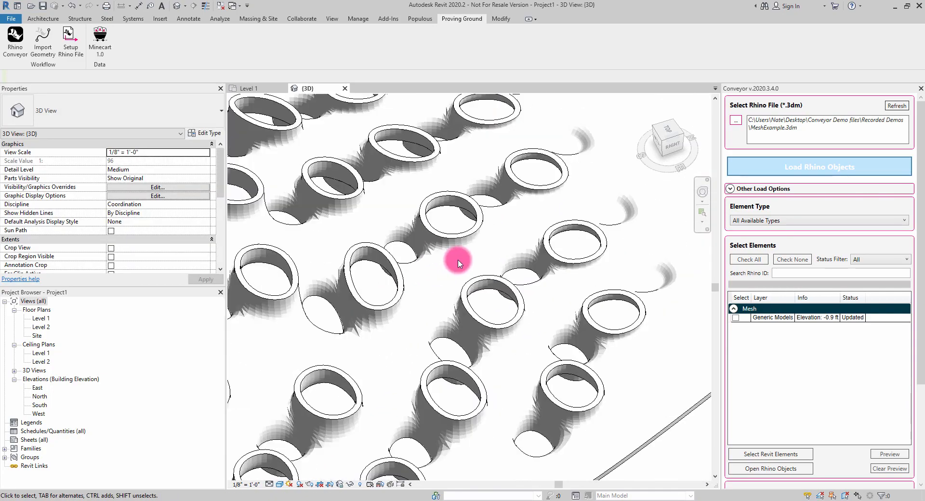
pyautogui.keyDown('shift'); pyautogui.moveTo(450, 262); pyautogui.dragTo(501, 309, button='middle'); pyautogui.keyUp('shift')
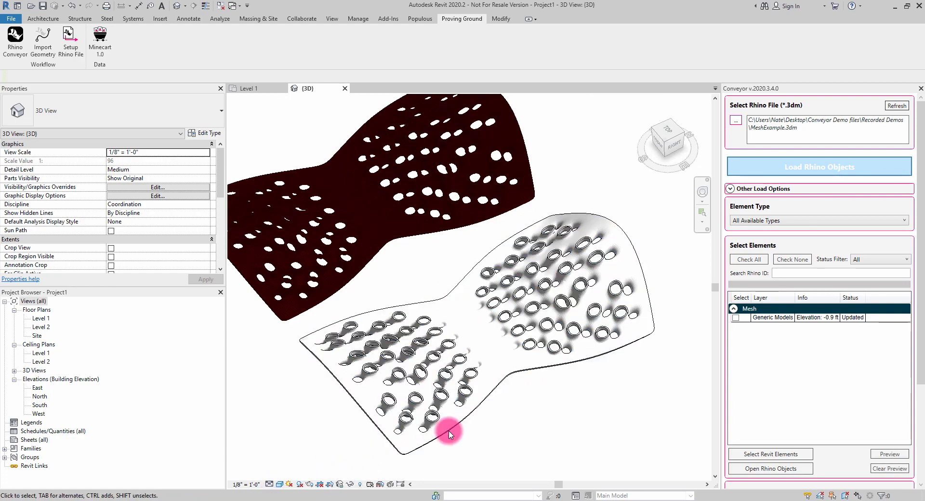
pyautogui.scroll(4, 447, 430)
pyautogui.scroll(-2, 400, 441)
pyautogui.keyDown('shift'); pyautogui.moveTo(458, 322); pyautogui.dragTo(369, 449, button='middle'); pyautogui.keyUp('shift')
pyautogui.click(279, 484)
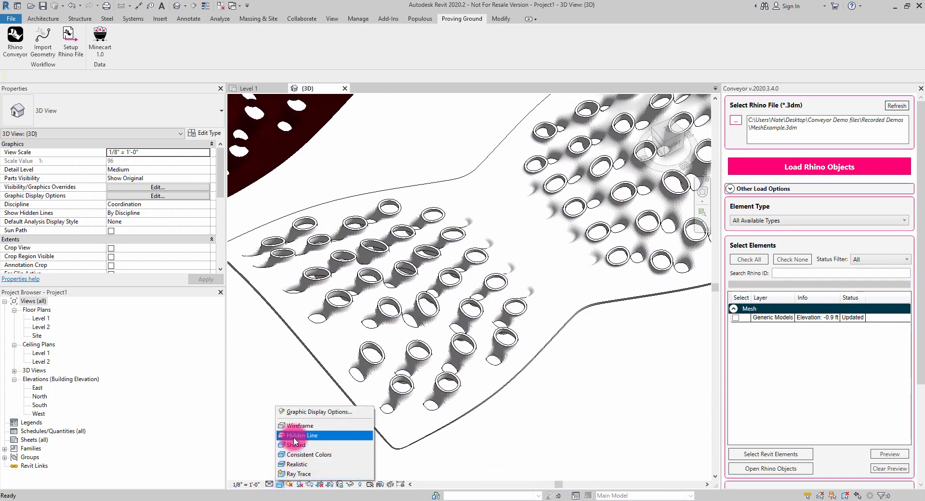
pyautogui.click(296, 436)
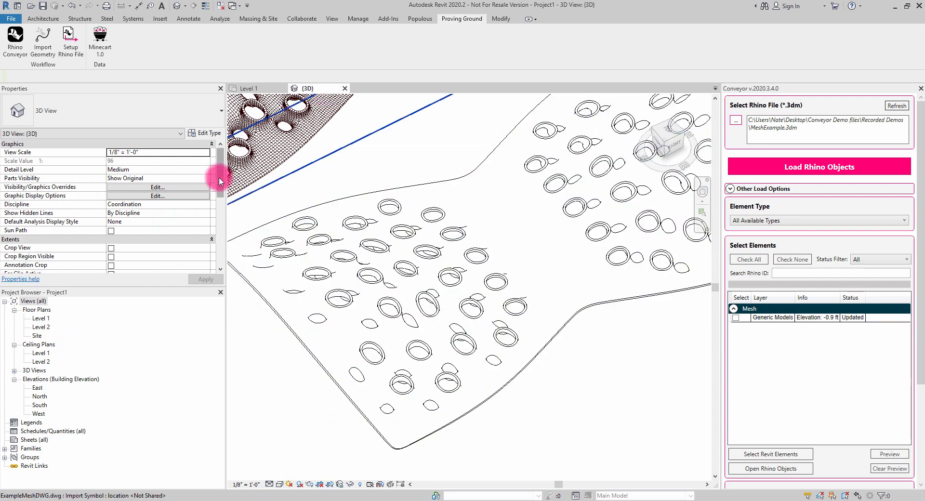
# - Turn on the 3D view's section box and pull its near face inward so it cuts lengthwise through the Generic Models mesh
pyautogui.moveTo(221, 178); pyautogui.dragTo(210, 212)
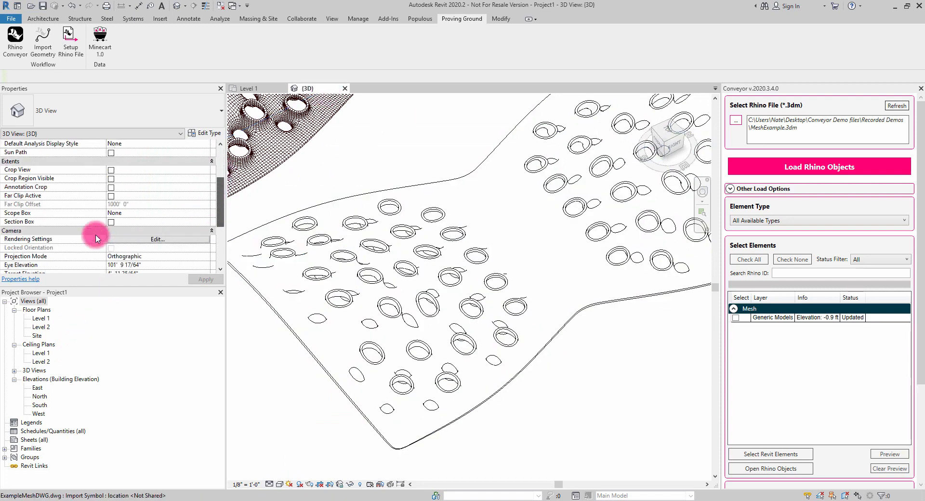
pyautogui.click(110, 222)
pyautogui.scroll(-5, 572, 282)
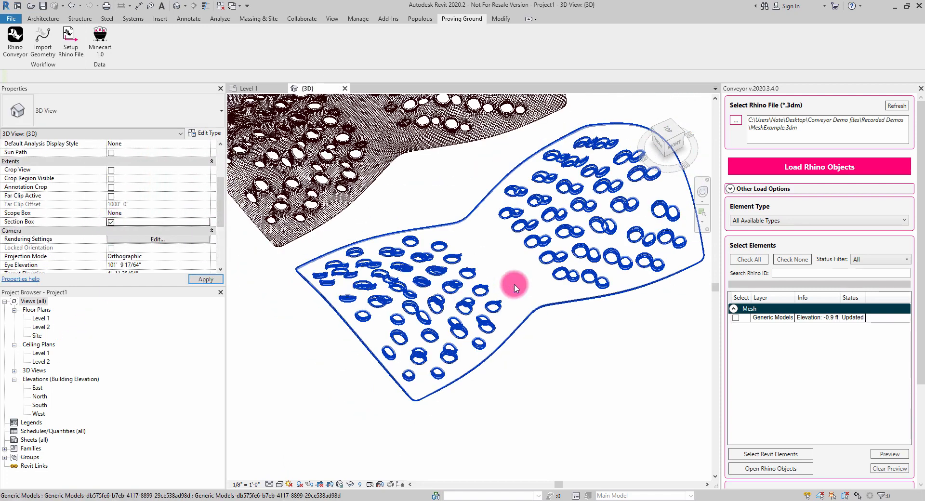
pyautogui.click(561, 384)
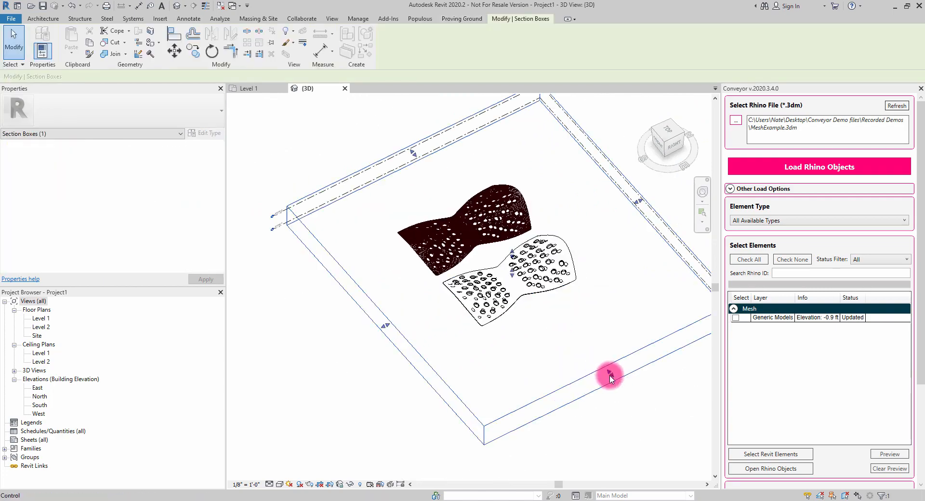
pyautogui.moveTo(608, 374); pyautogui.dragTo(529, 277)
# - Examine the cut edge of the Generic Models mesh along the section box face, following its profile around the openings
pyautogui.scroll(10, 483, 299)
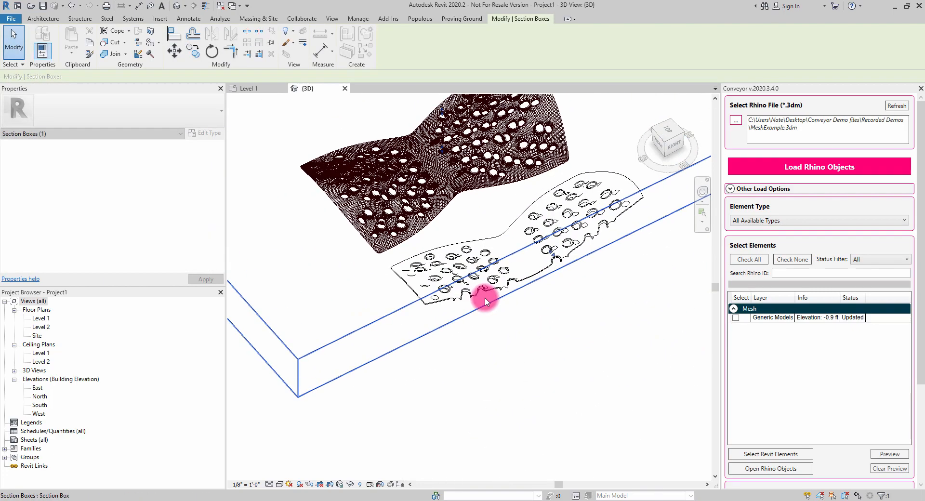
pyautogui.moveTo(424, 302); pyautogui.dragTo(363, 367, button='middle')
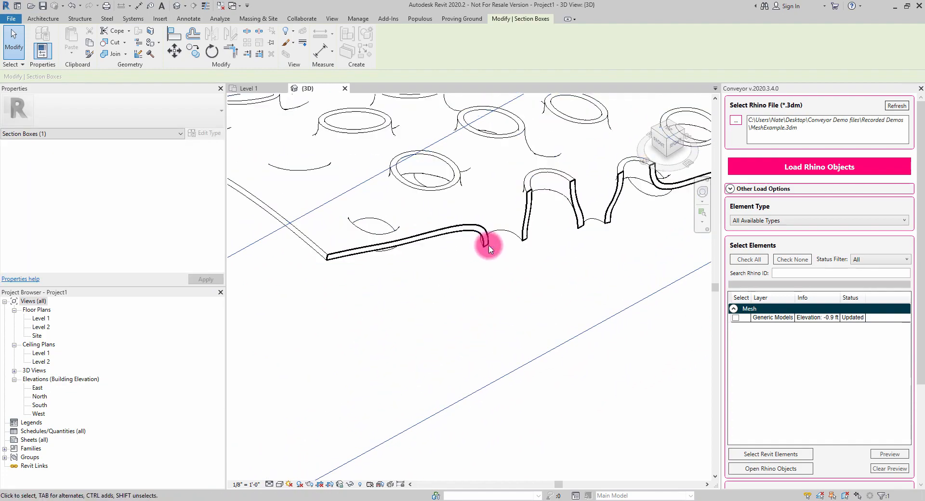
pyautogui.scroll(2, 545, 195)
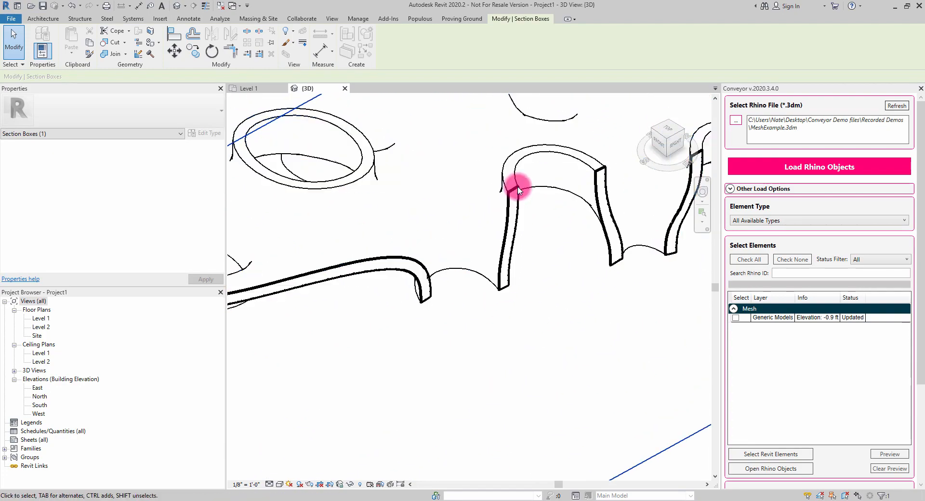
pyautogui.moveTo(612, 282); pyautogui.dragTo(400, 439, button='middle')
pyautogui.scroll(-4, 464, 388)
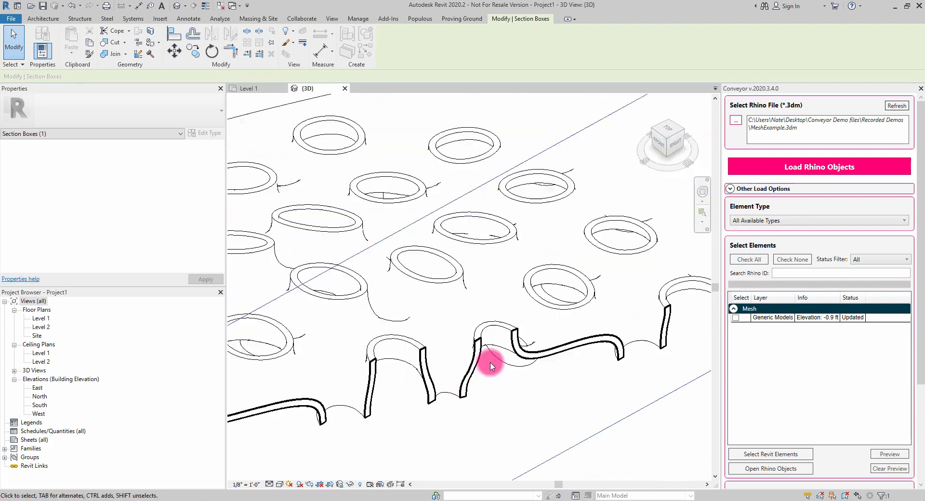
pyautogui.moveTo(528, 341); pyautogui.dragTo(347, 367, button='middle')
pyautogui.scroll(4, 346, 367)
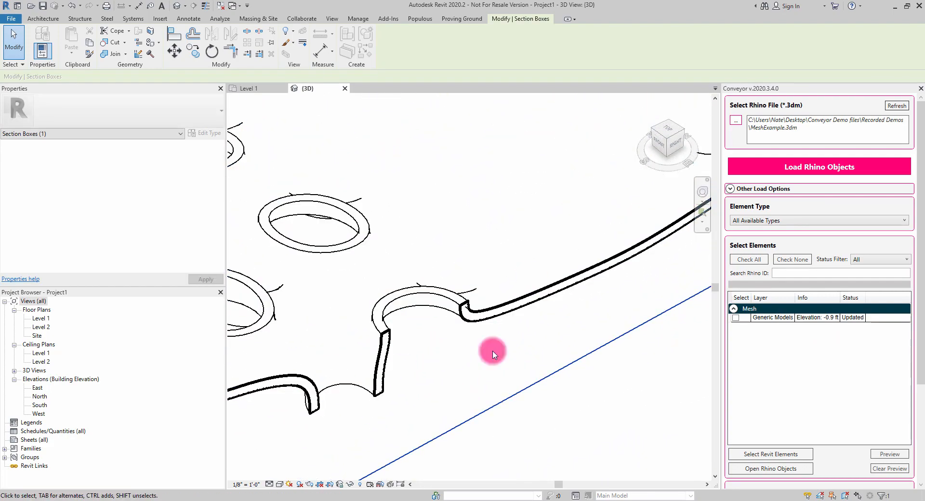
pyautogui.scroll(-7, 576, 243)
pyautogui.moveTo(576, 243); pyautogui.dragTo(532, 327, button='middle')
# - Open the Level 1 floor plan with both meshes in view and deselect the section box
pyautogui.click(43, 319)
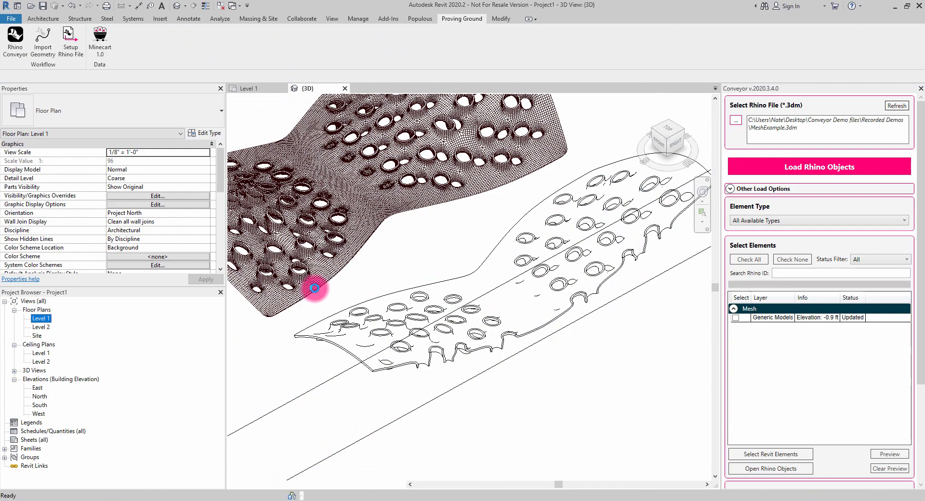
pyautogui.moveTo(538, 256); pyautogui.dragTo(572, 265, button='middle')
pyautogui.scroll(-1, 572, 265)
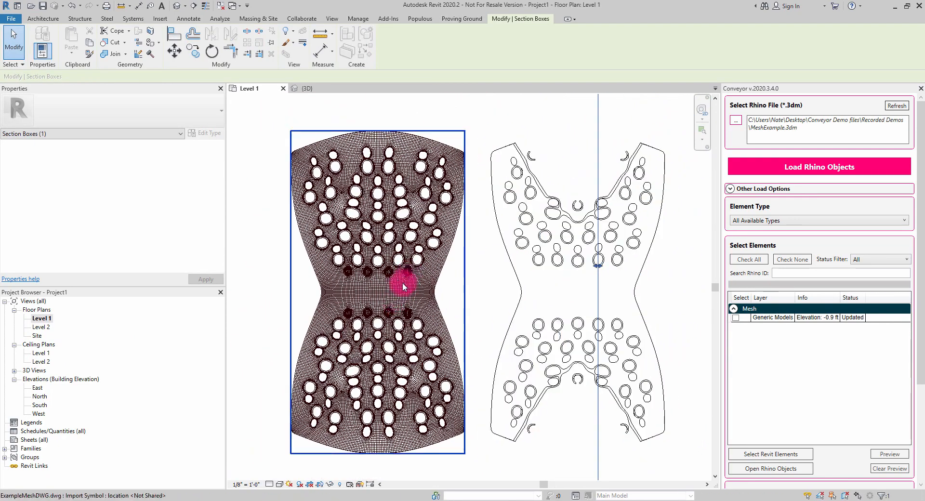
pyautogui.click(160, 20)
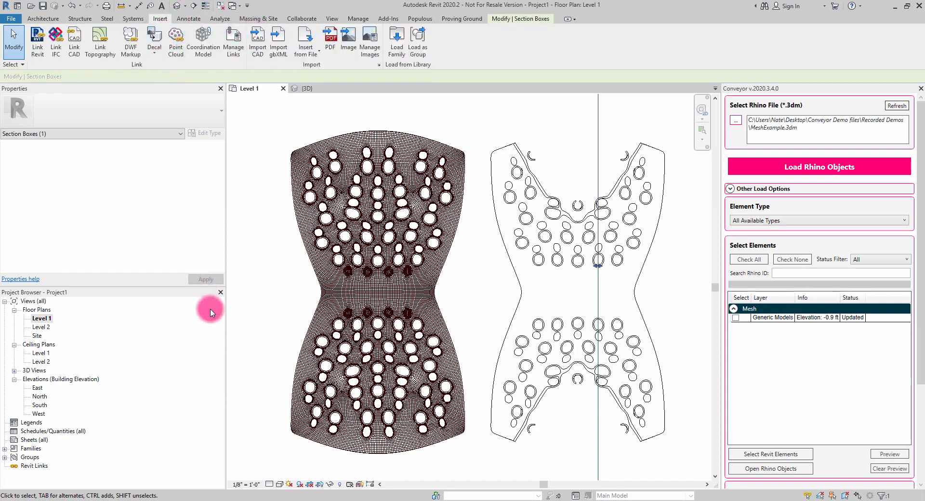
pyautogui.click(253, 298)
# - Compare the DWG mesh's line display with the Generic Models mesh's outlines and cut lines in the Level 1 plan
pyautogui.scroll(4, 344, 295)
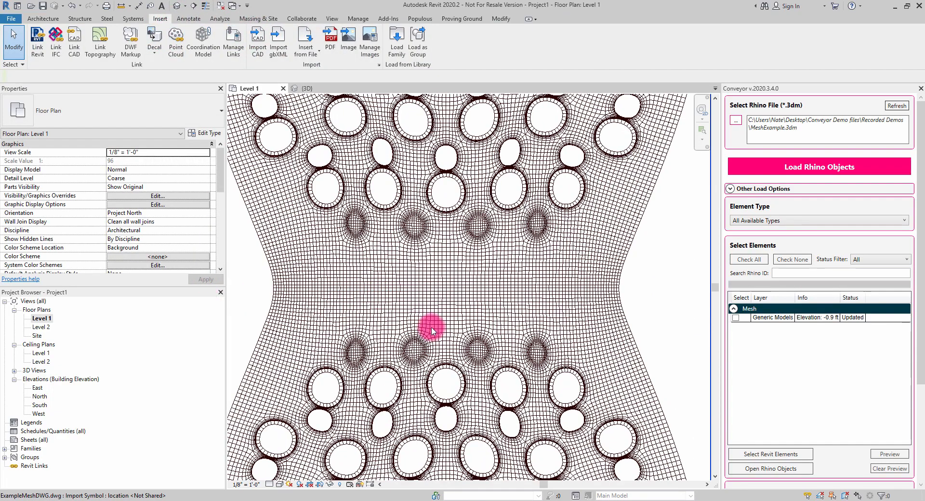
pyautogui.scroll(-3, 431, 330)
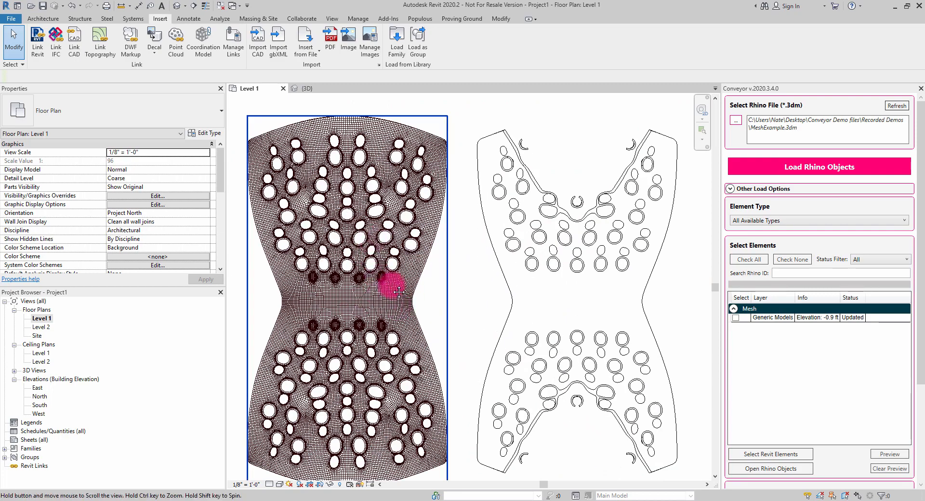
pyautogui.moveTo(399, 291); pyautogui.dragTo(345, 287, button='middle')
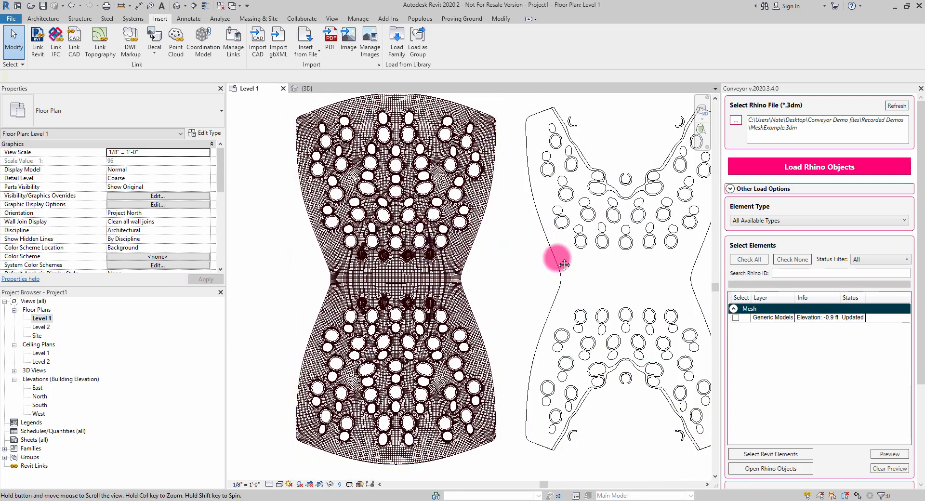
pyautogui.moveTo(553, 258); pyautogui.dragTo(429, 268, button='middle')
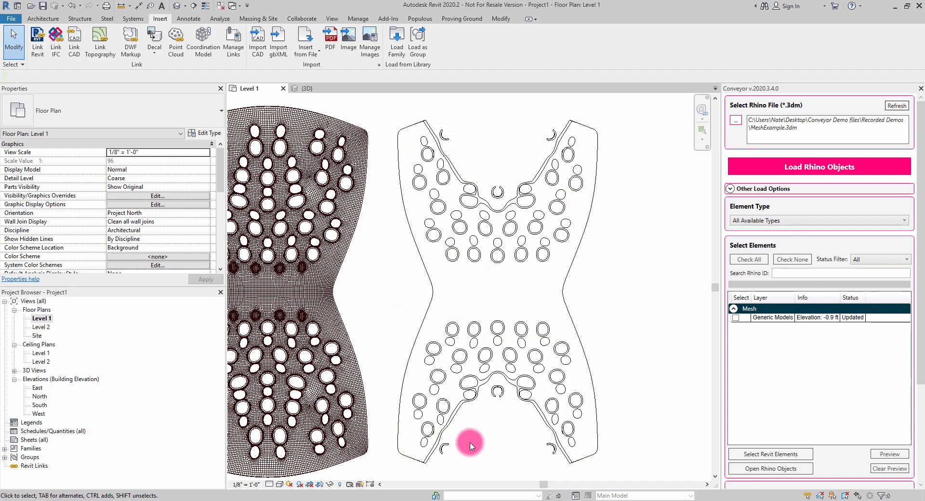
pyautogui.scroll(5, 520, 315)
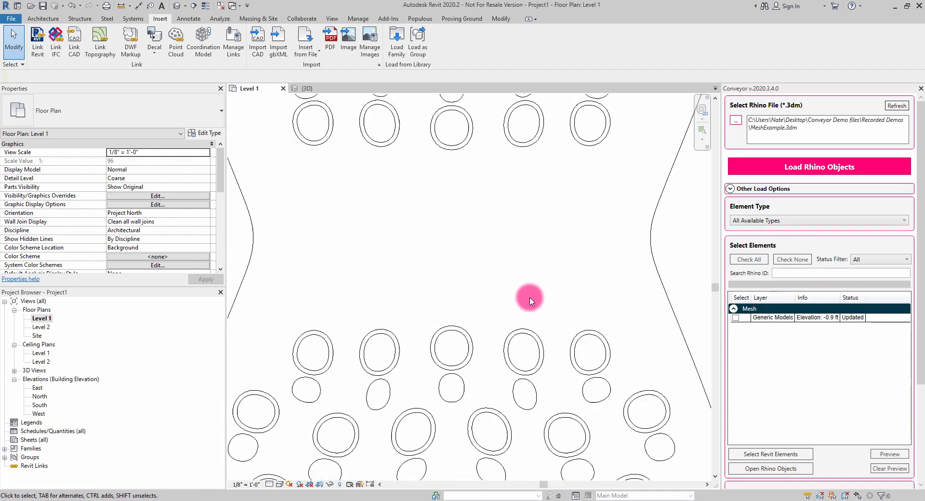
pyautogui.scroll(-5, 579, 307)
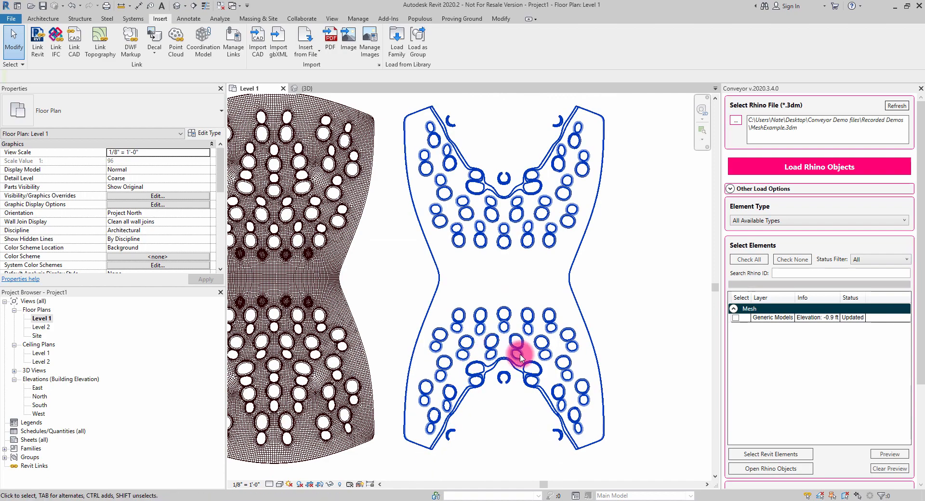
pyautogui.scroll(5, 568, 440)
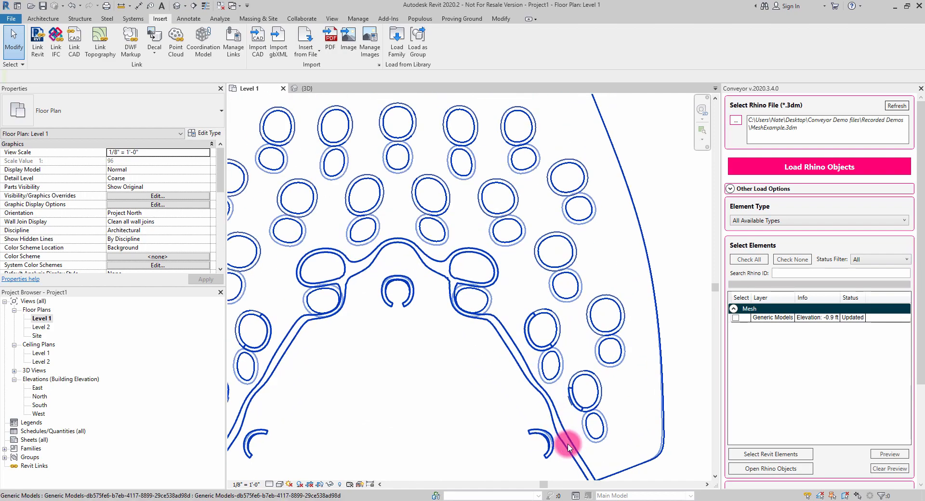
pyautogui.moveTo(368, 383); pyautogui.dragTo(439, 293, button='middle')
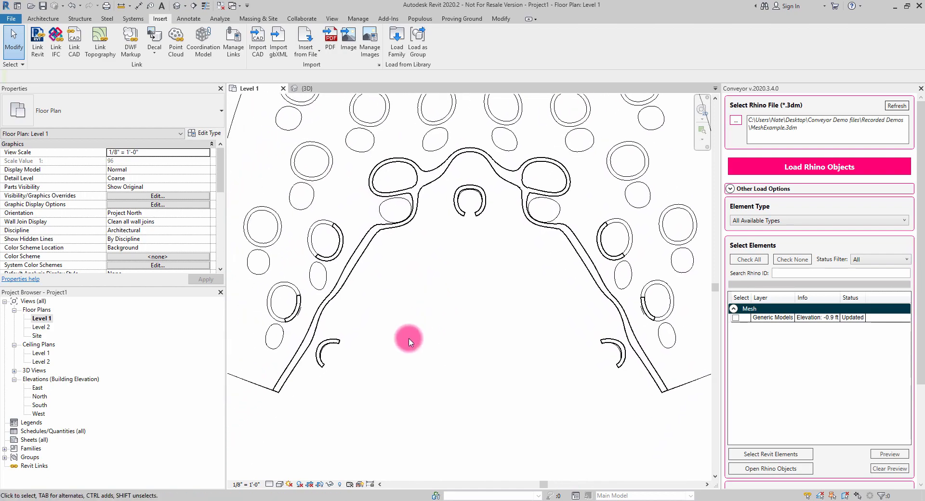
pyautogui.scroll(-6, 495, 196)
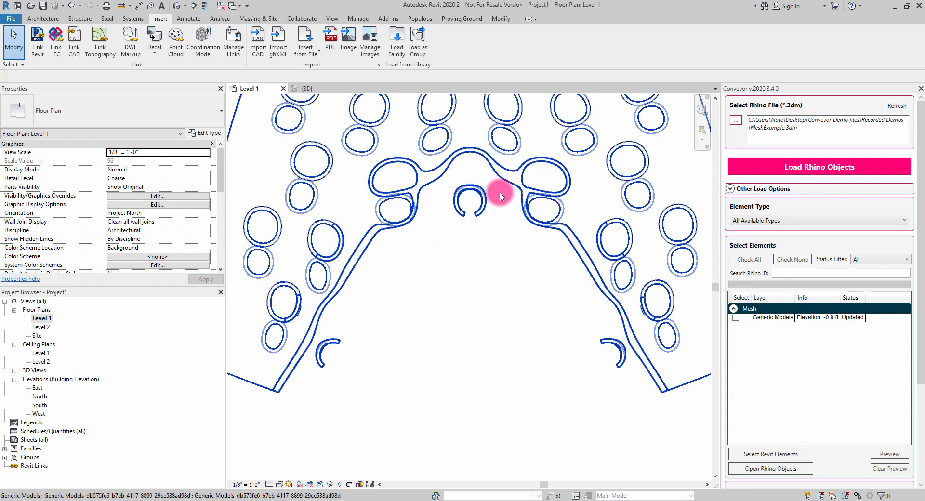
pyautogui.moveTo(532, 266); pyautogui.dragTo(530, 284, button='middle')
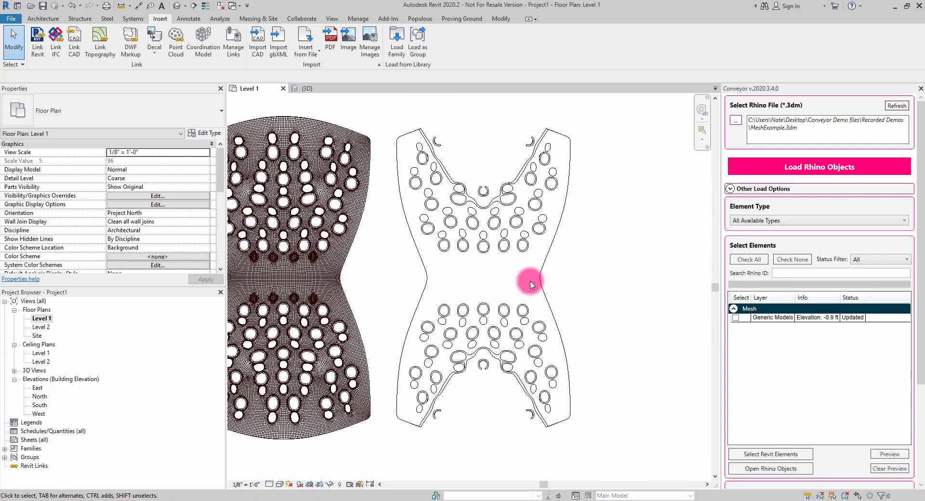
# - Inspect the cut lines at the upper end of the Generic Models mesh in the Level 1 plan
pyautogui.scroll(-1, 621, 265)
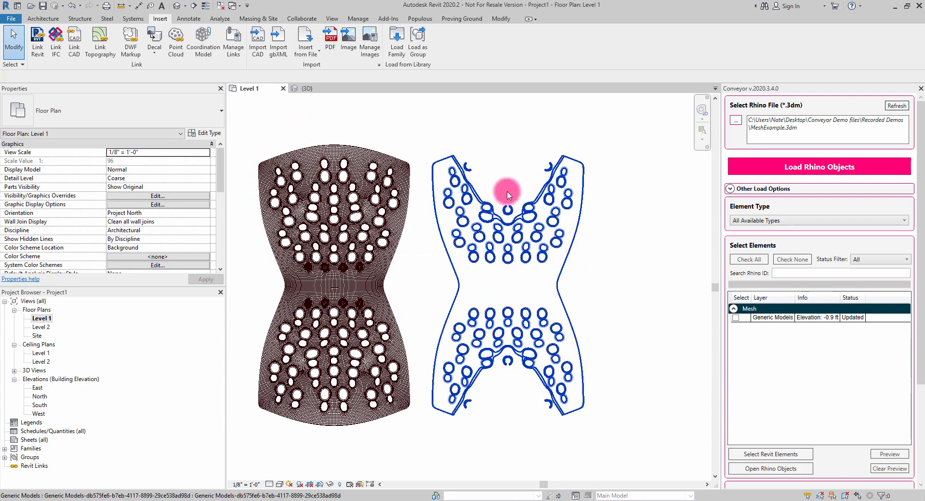
pyautogui.scroll(4, 505, 191)
pyautogui.scroll(5, 506, 191)
pyautogui.scroll(-5, 493, 243)
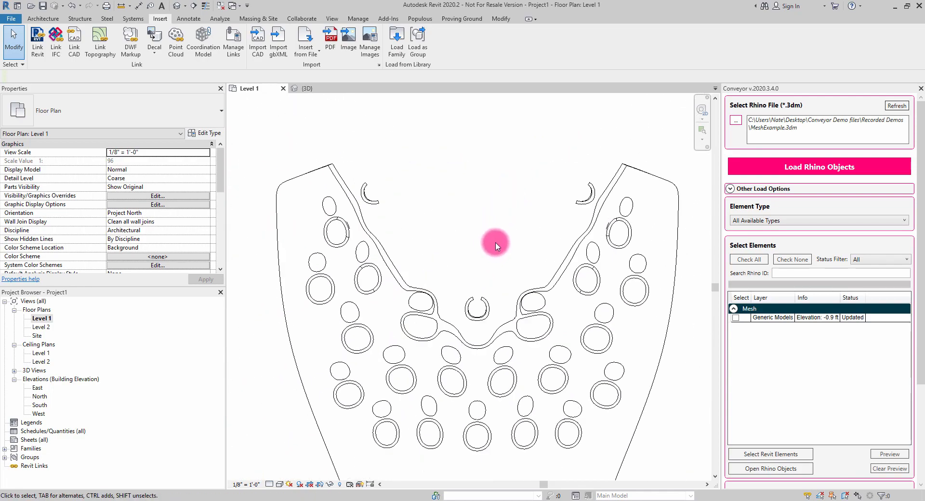
pyautogui.scroll(4, 506, 239)
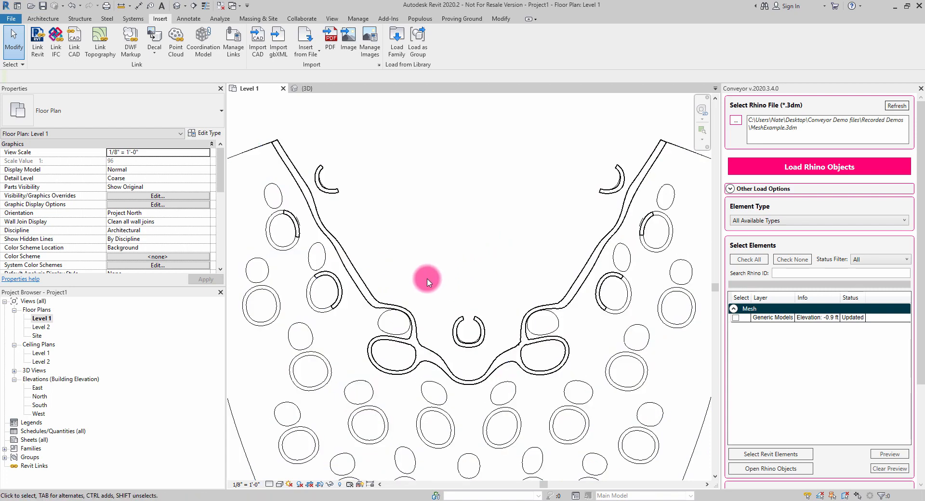
pyautogui.moveTo(516, 274); pyautogui.dragTo(507, 251, button='middle')
pyautogui.scroll(-1, 514, 270)
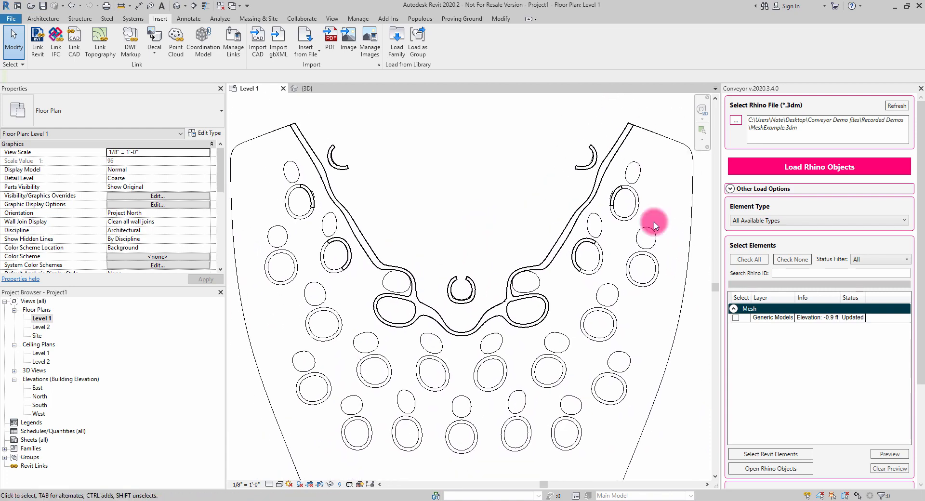
pyautogui.scroll(-2, 467, 441)
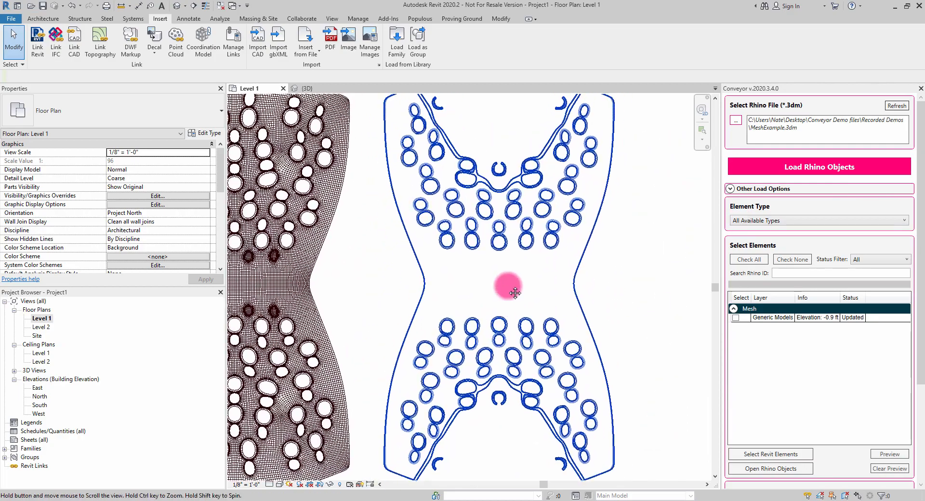